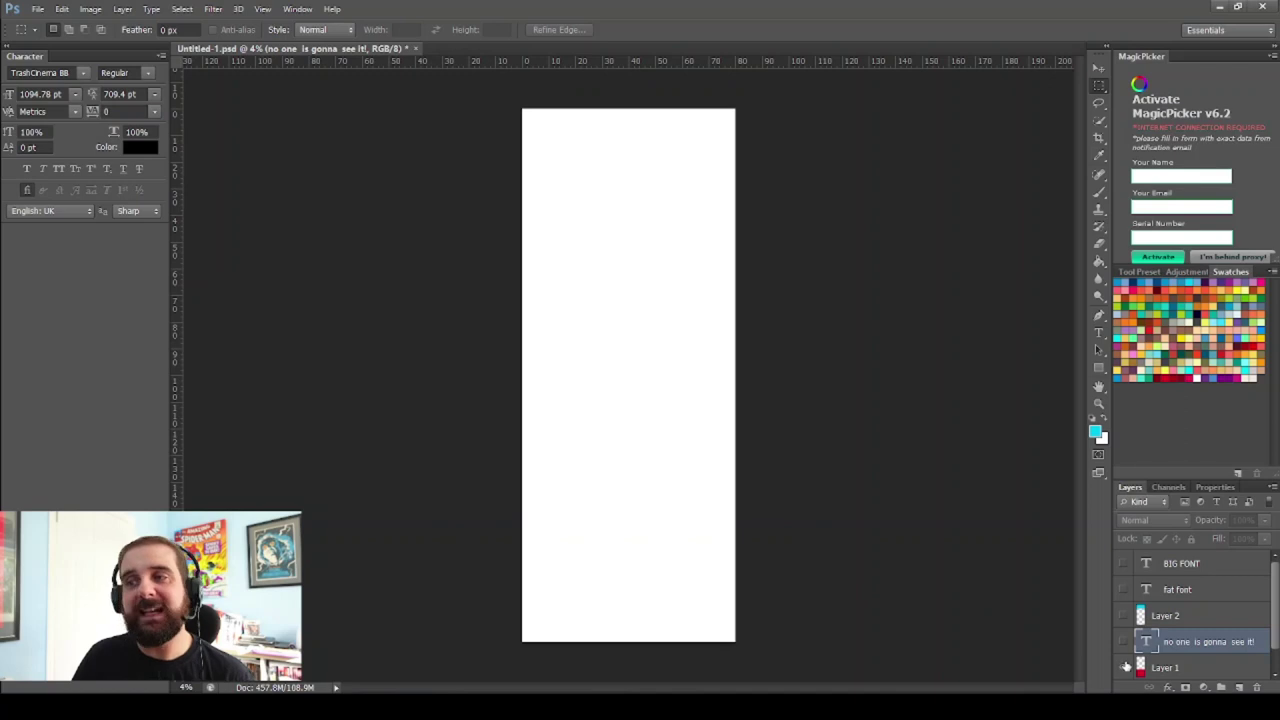
# Show Layer 1 and its text, plus Layer 2 with the fat font and BIG FONT layers
pyautogui.click(1123, 642)
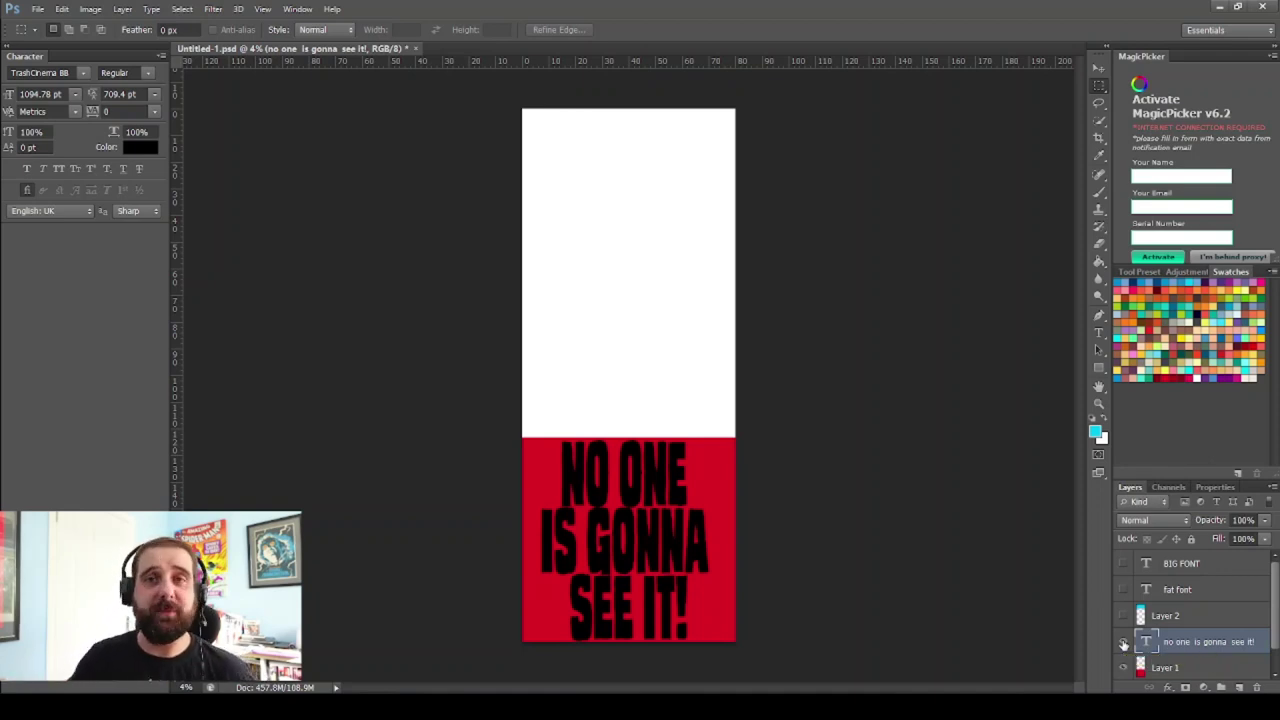
pyautogui.moveTo(1122, 615); pyautogui.dragTo(1121, 563)
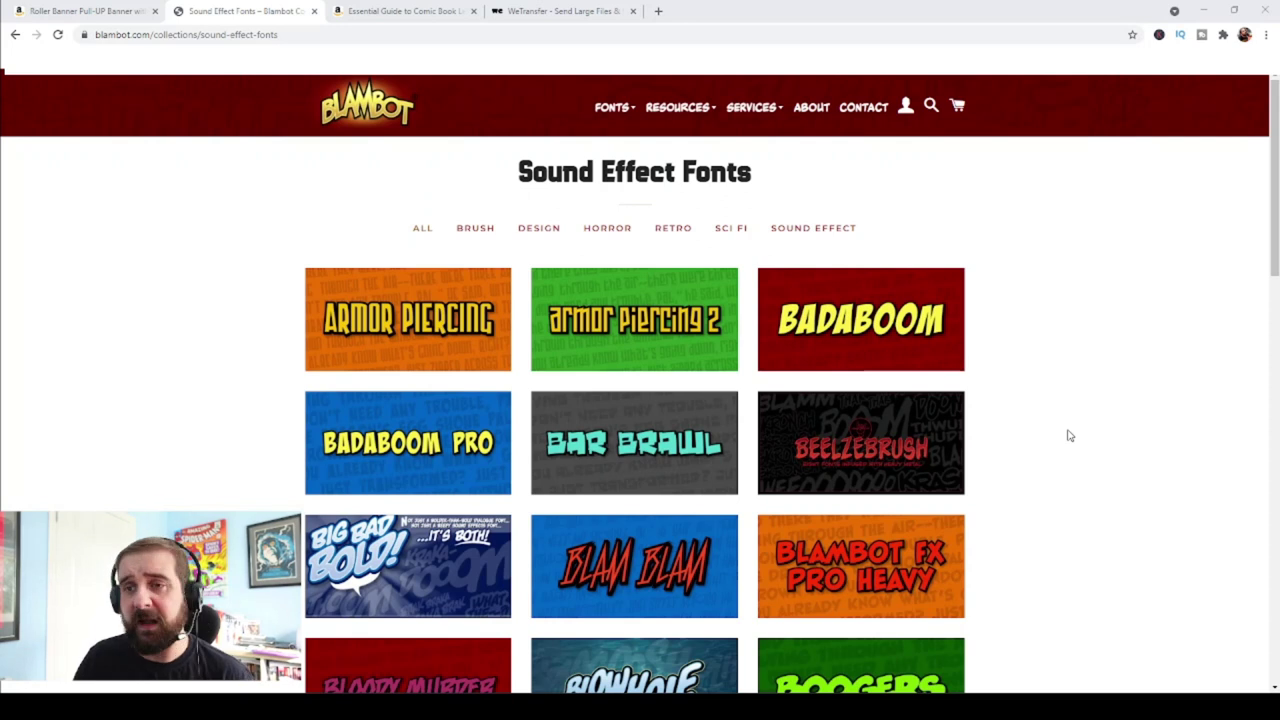
# Browse Blambot's Sound Effect Fonts page, then switch to the Amazon roller banner listing
pyautogui.scroll(-6, 1068, 436)
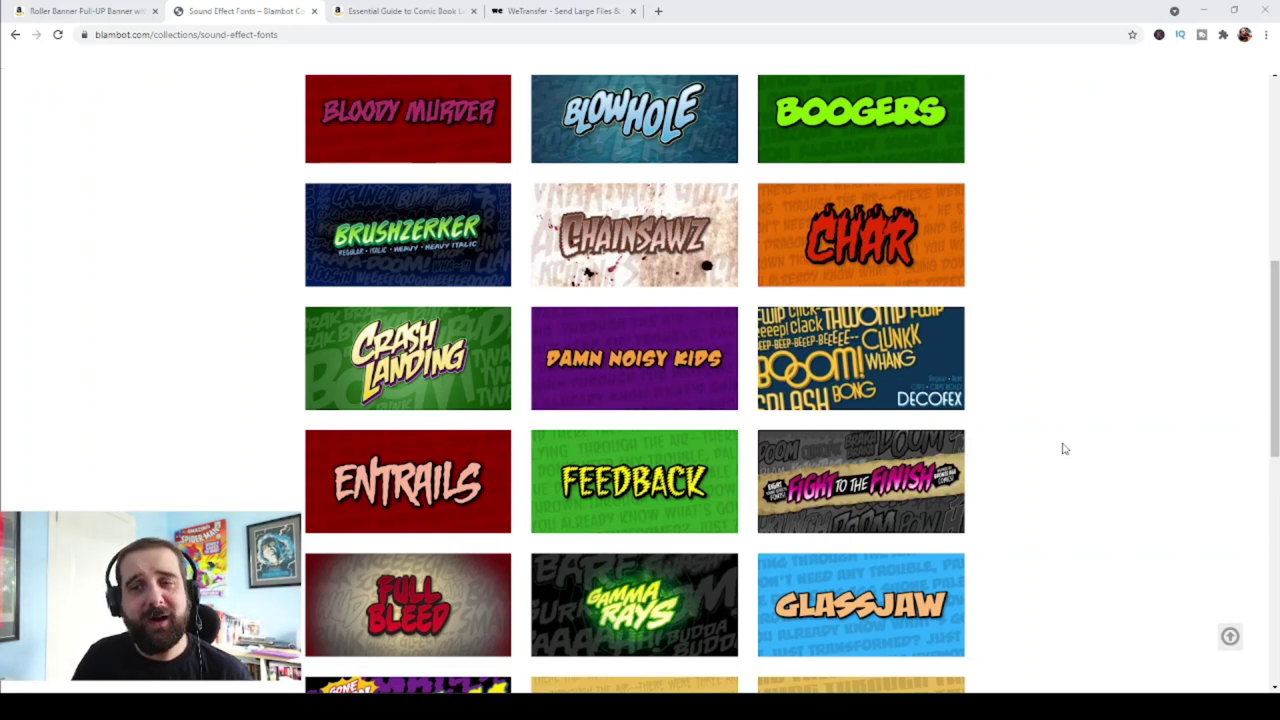
pyautogui.scroll(6, 1063, 449)
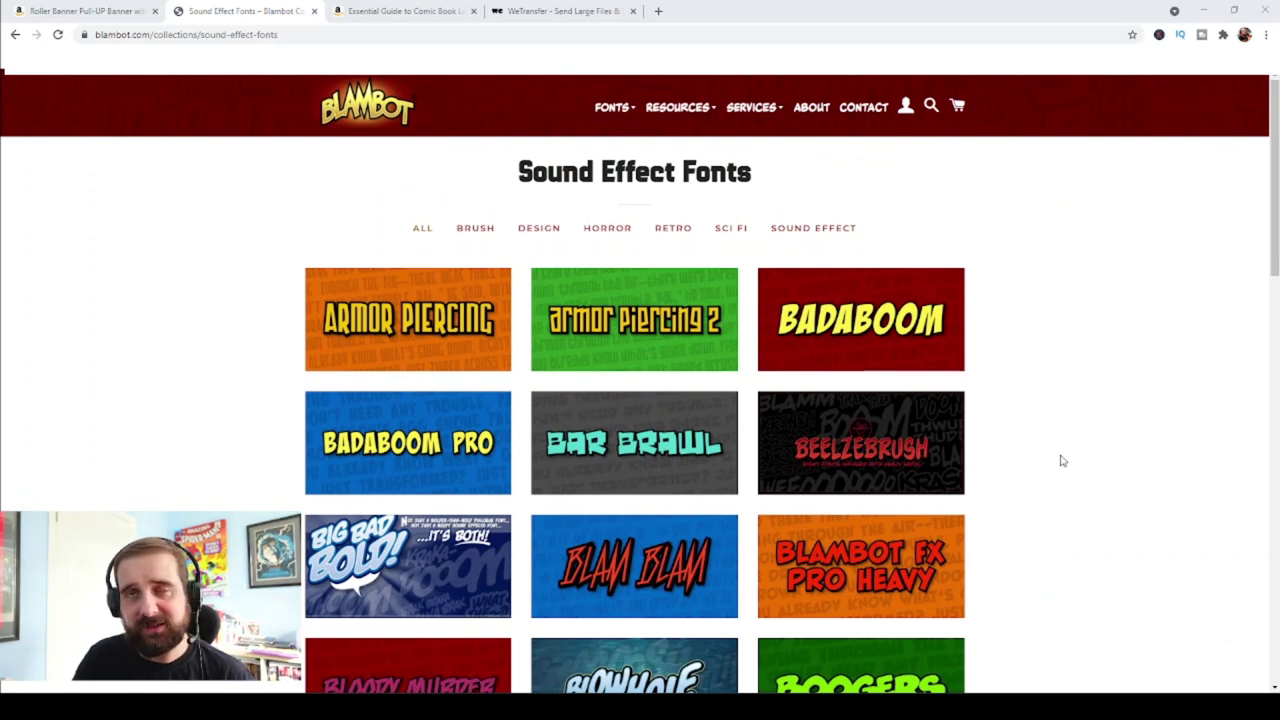
pyautogui.click(427, 13)
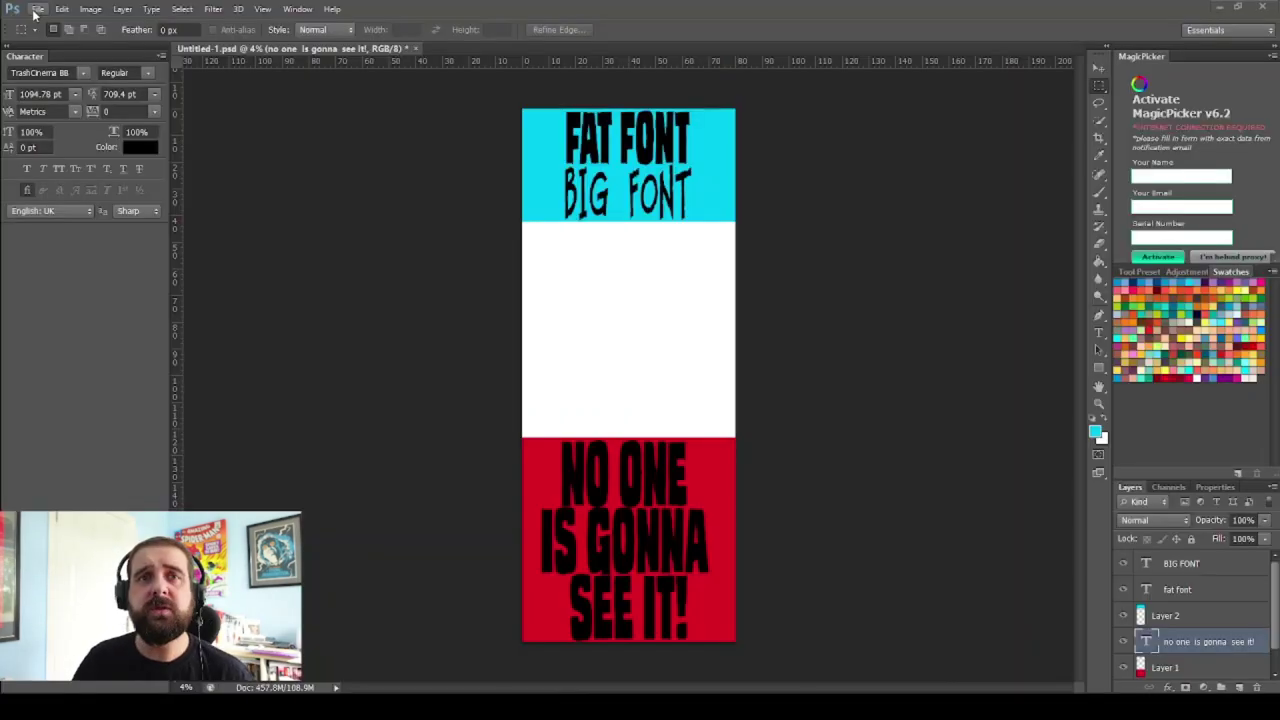
# Switch from the Amazon listing back to Photoshop's banner document
pyautogui.click(37, 9)
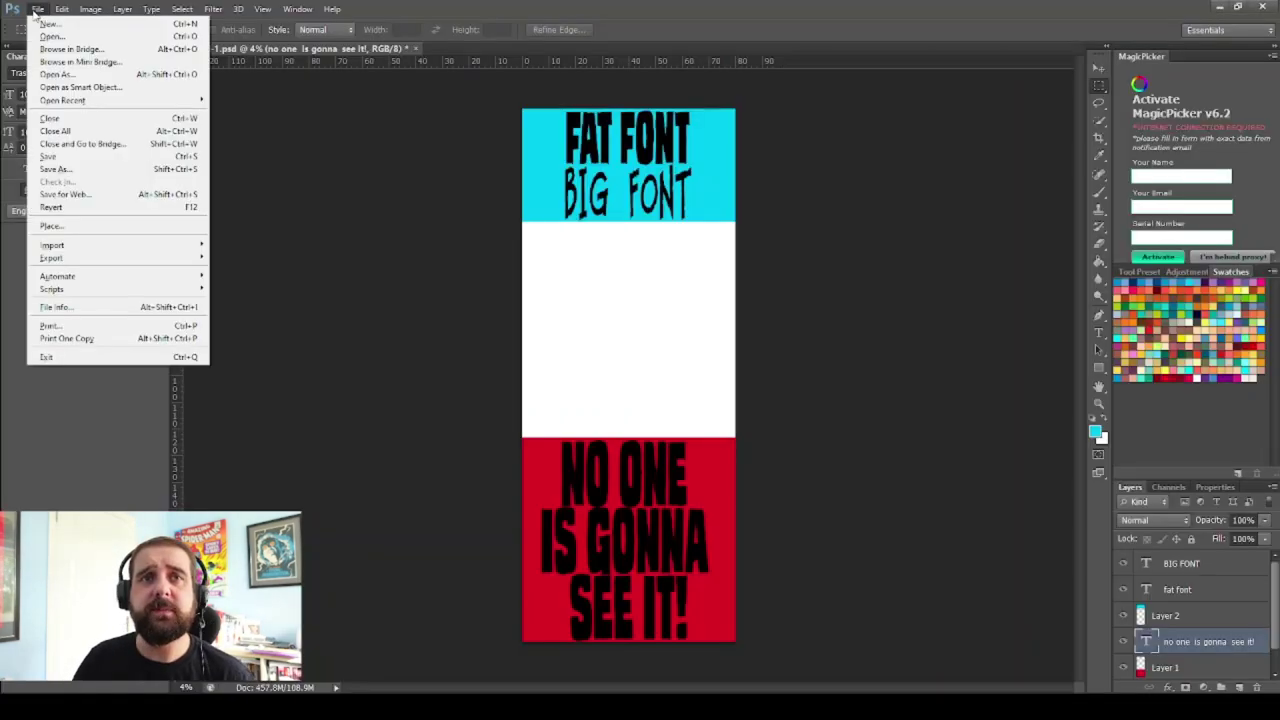
# Create a new 80 × 200 cm document at 300 pixels/cm in CMYK Color
pyautogui.click(37, 9)
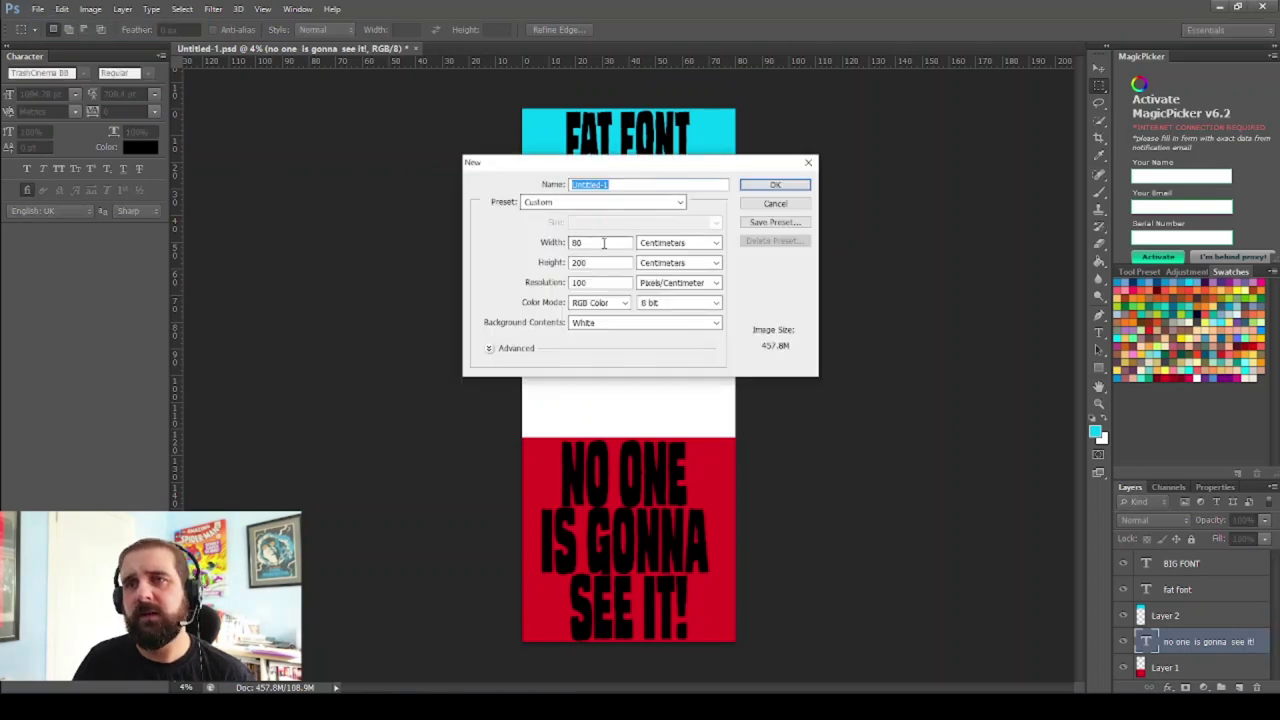
pyautogui.moveTo(604, 242); pyautogui.dragTo(536, 235)
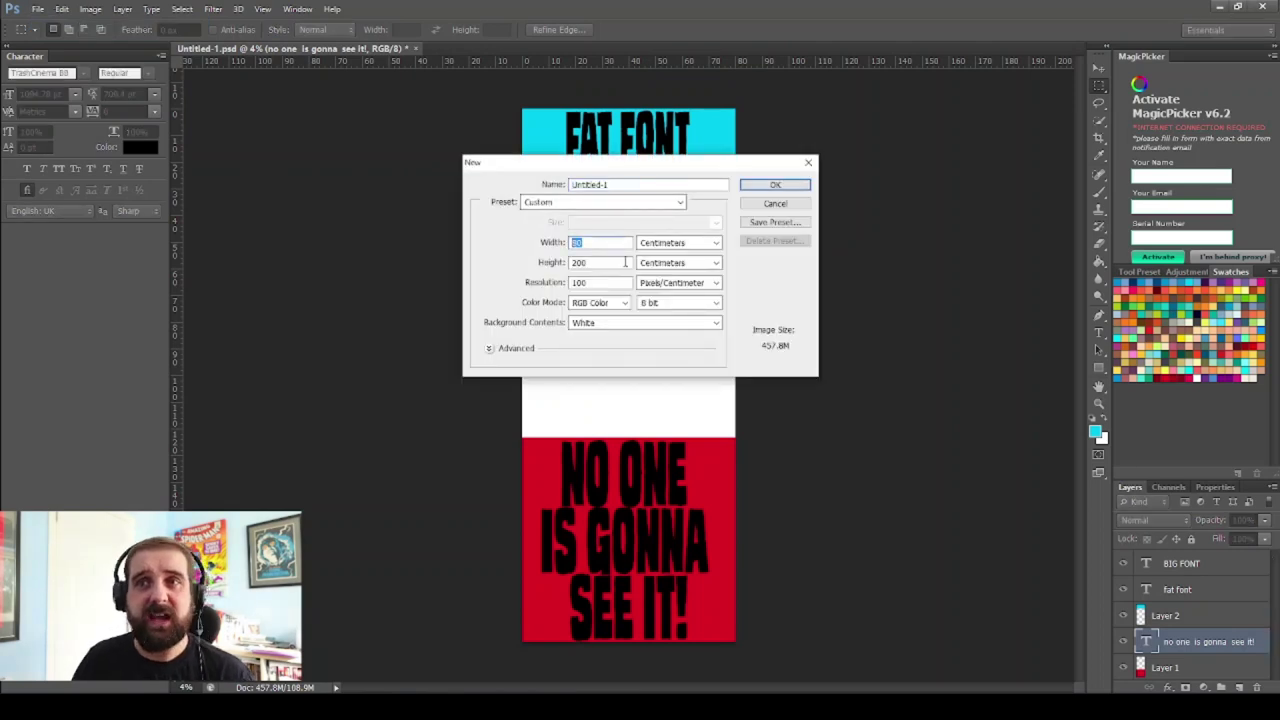
pyautogui.press('Tab')
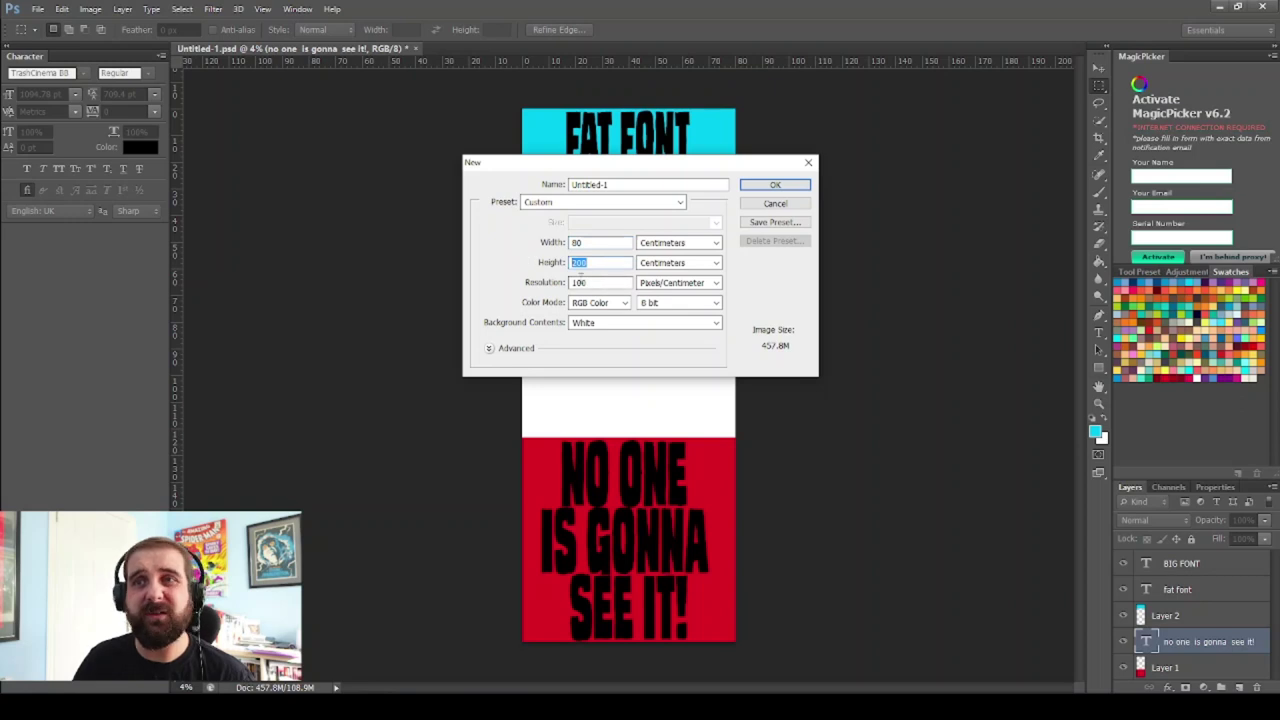
pyautogui.press('Tab')
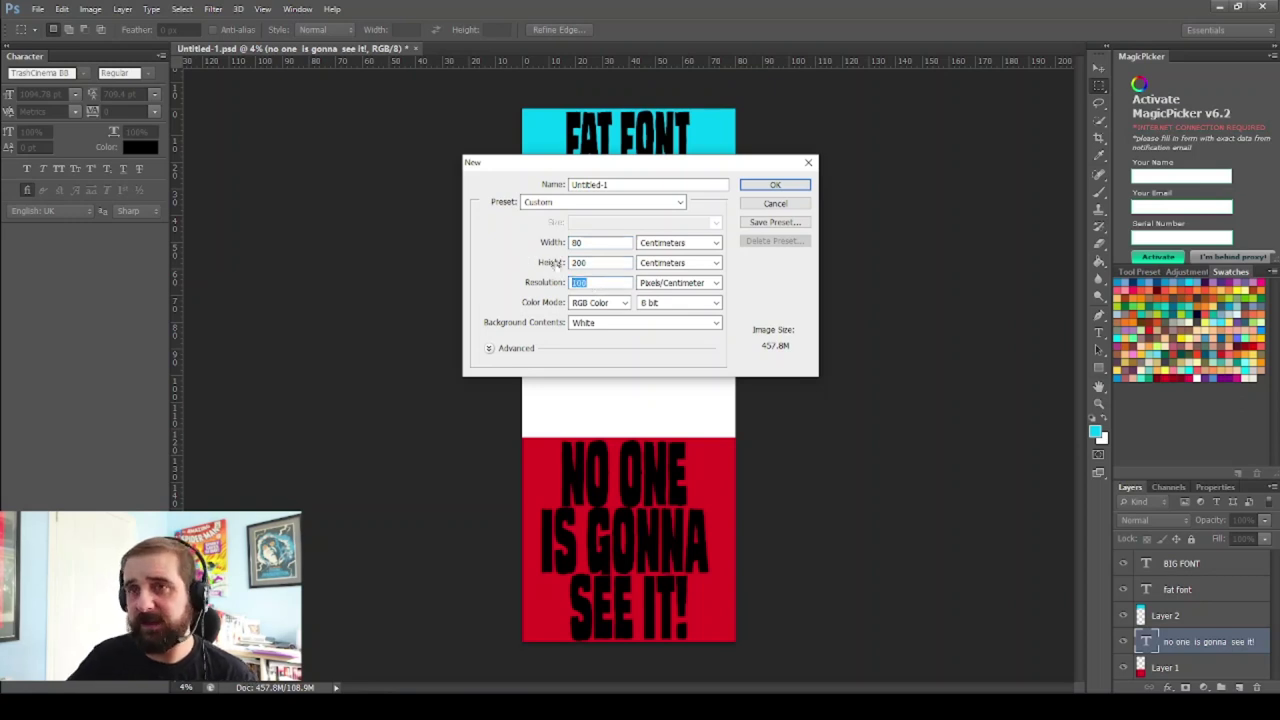
pyautogui.write('300')
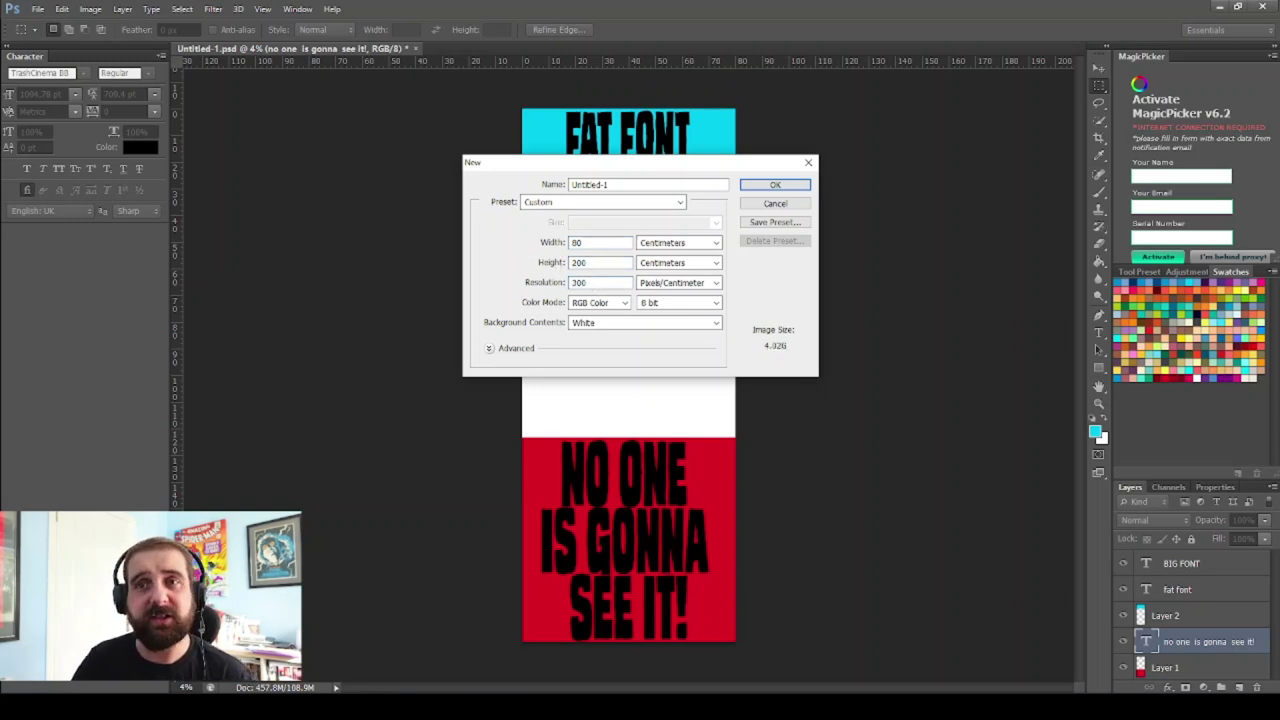
pyautogui.click(625, 303)
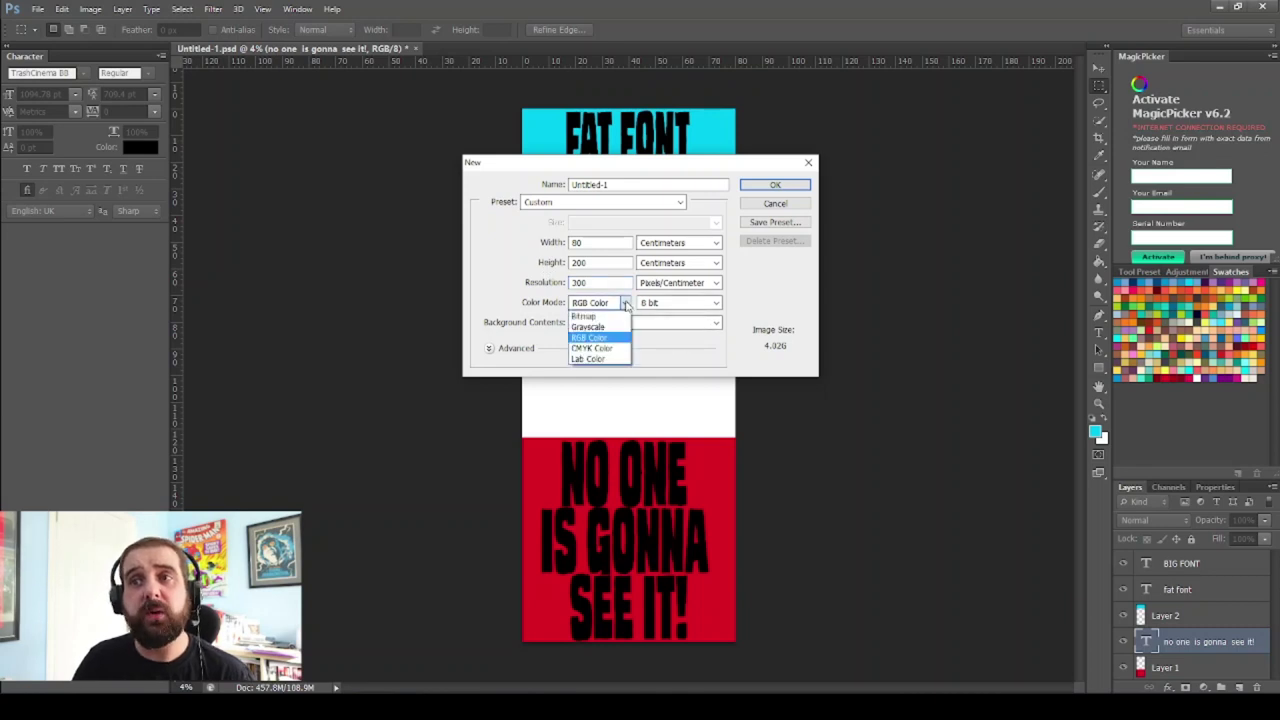
pyautogui.click(610, 348)
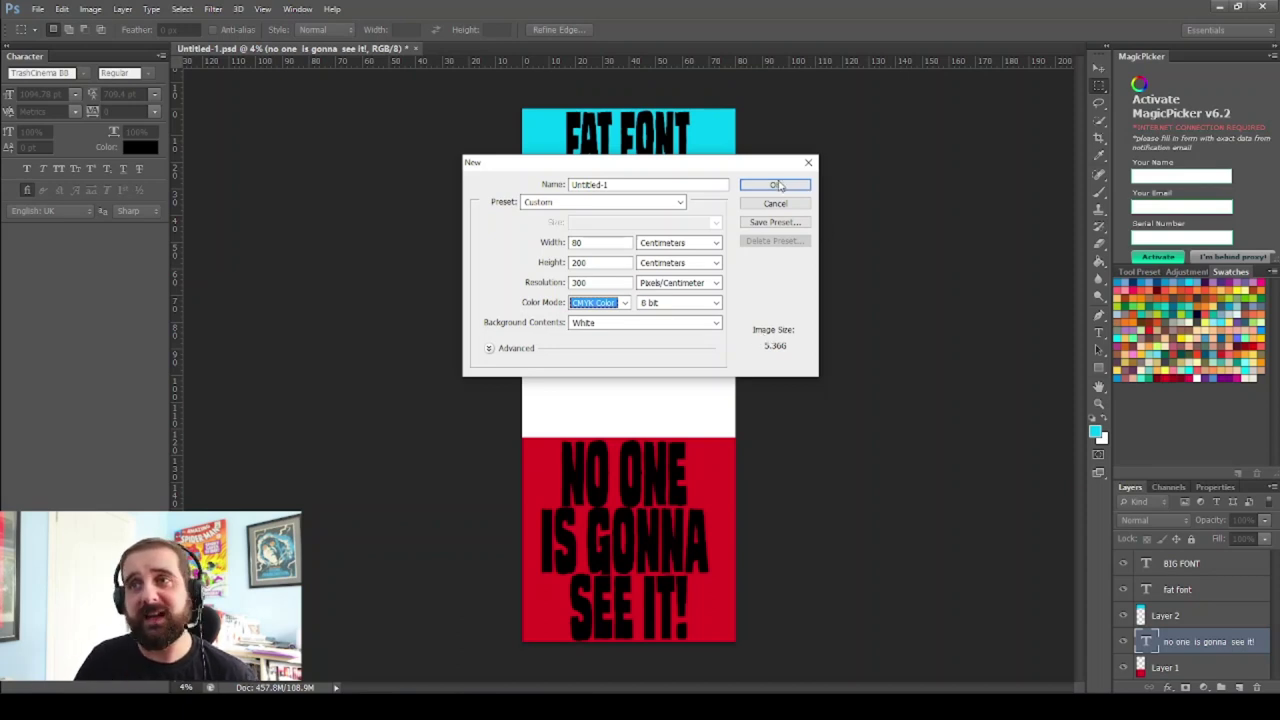
pyautogui.click(775, 185)
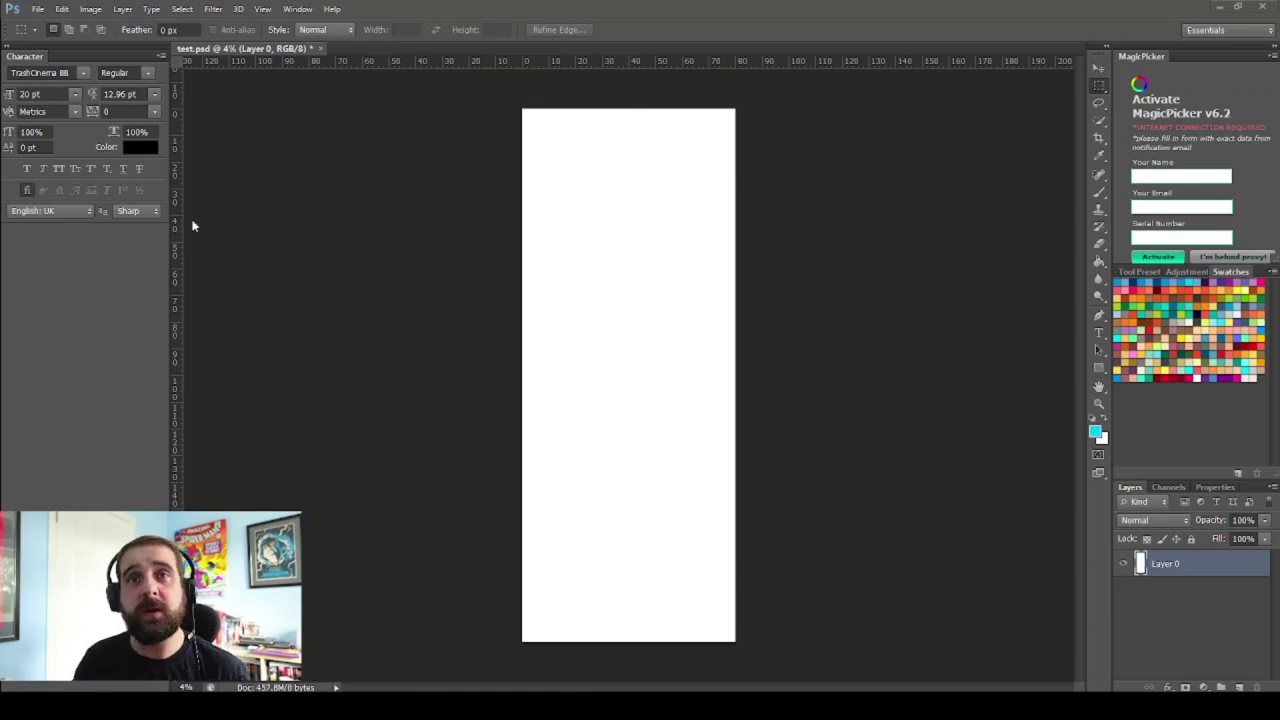
# Add a vertical guide at 50% down the canvas centre, then switch to the Banner pics folder
pyautogui.click(263, 9)
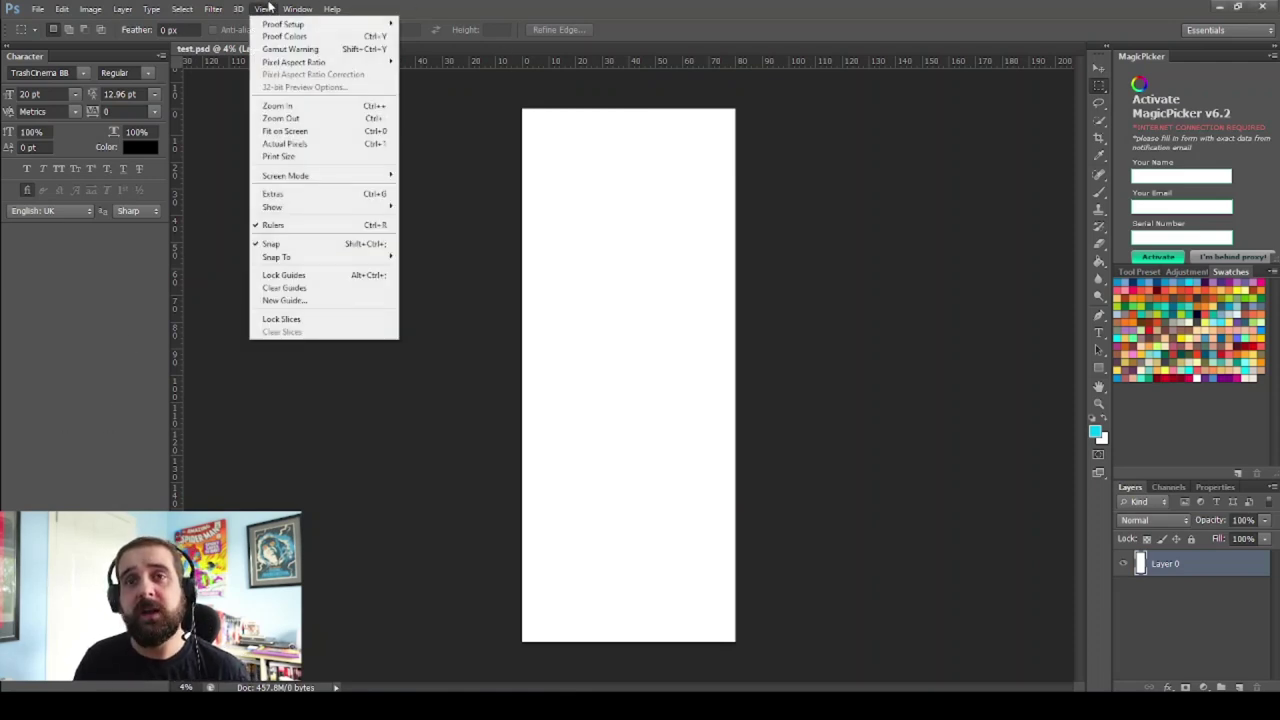
pyautogui.click(315, 303)
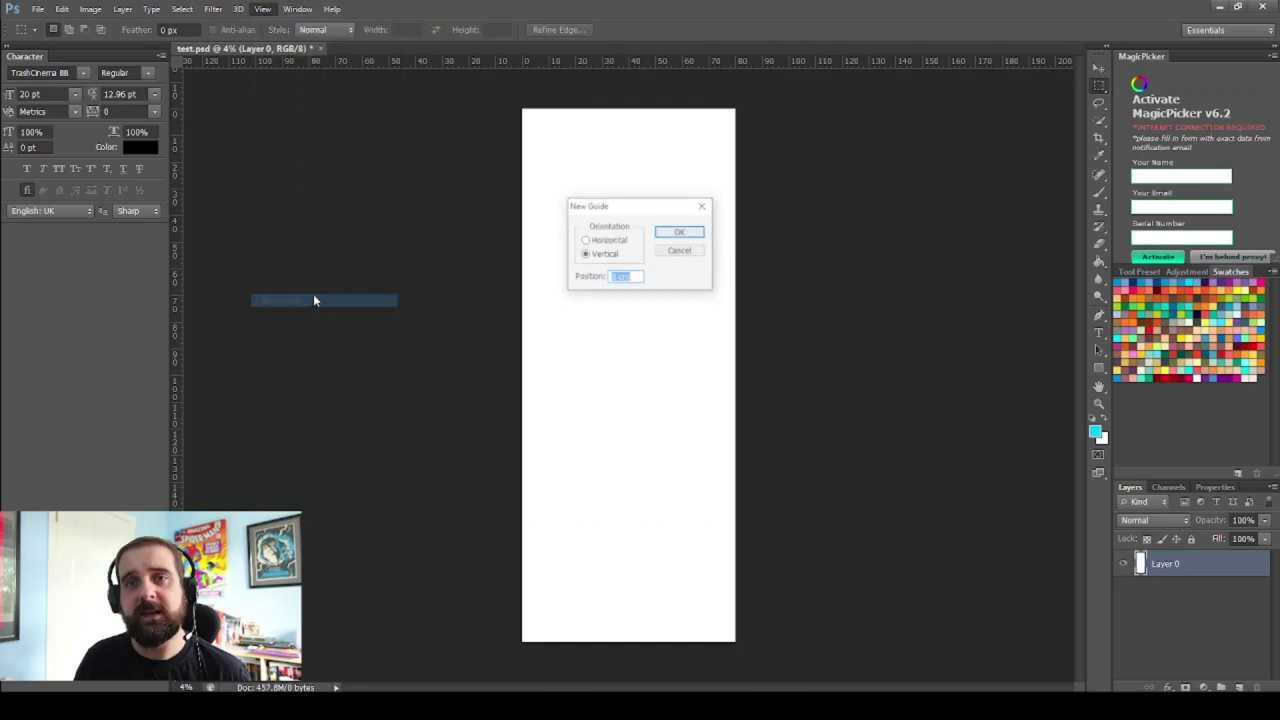
pyautogui.write('50')
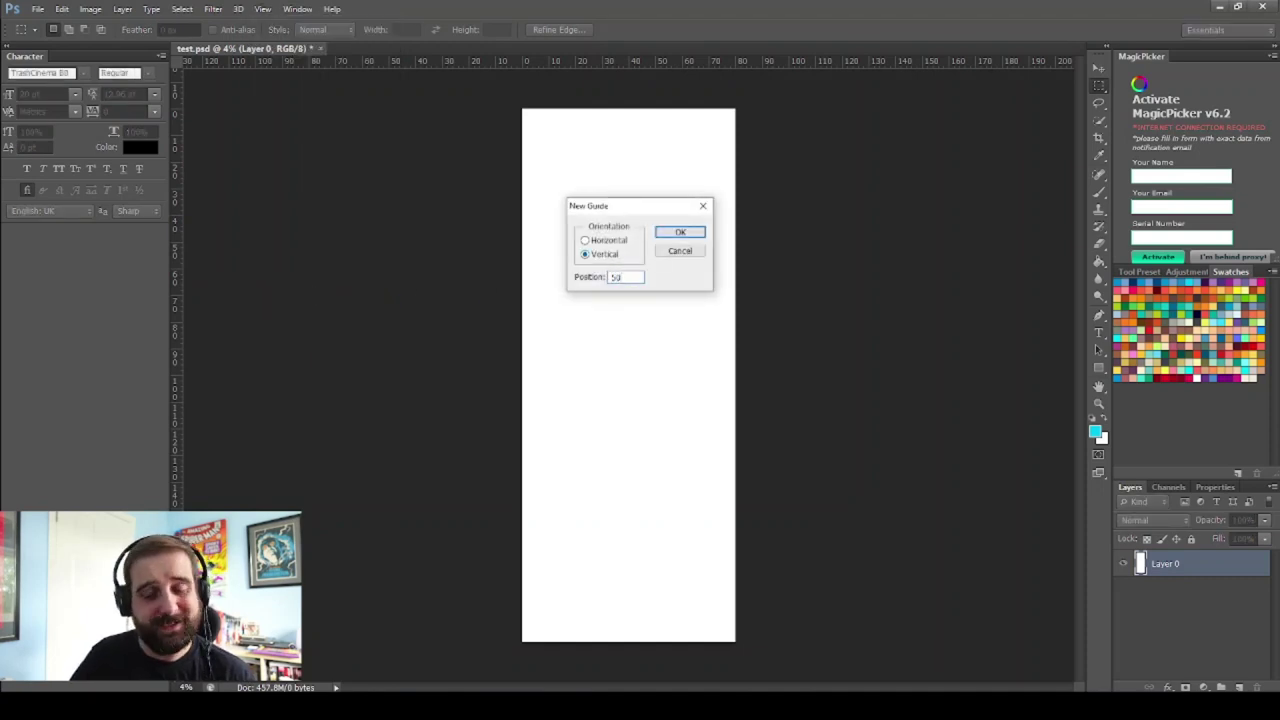
pyautogui.write('%')
pyautogui.press('Return')
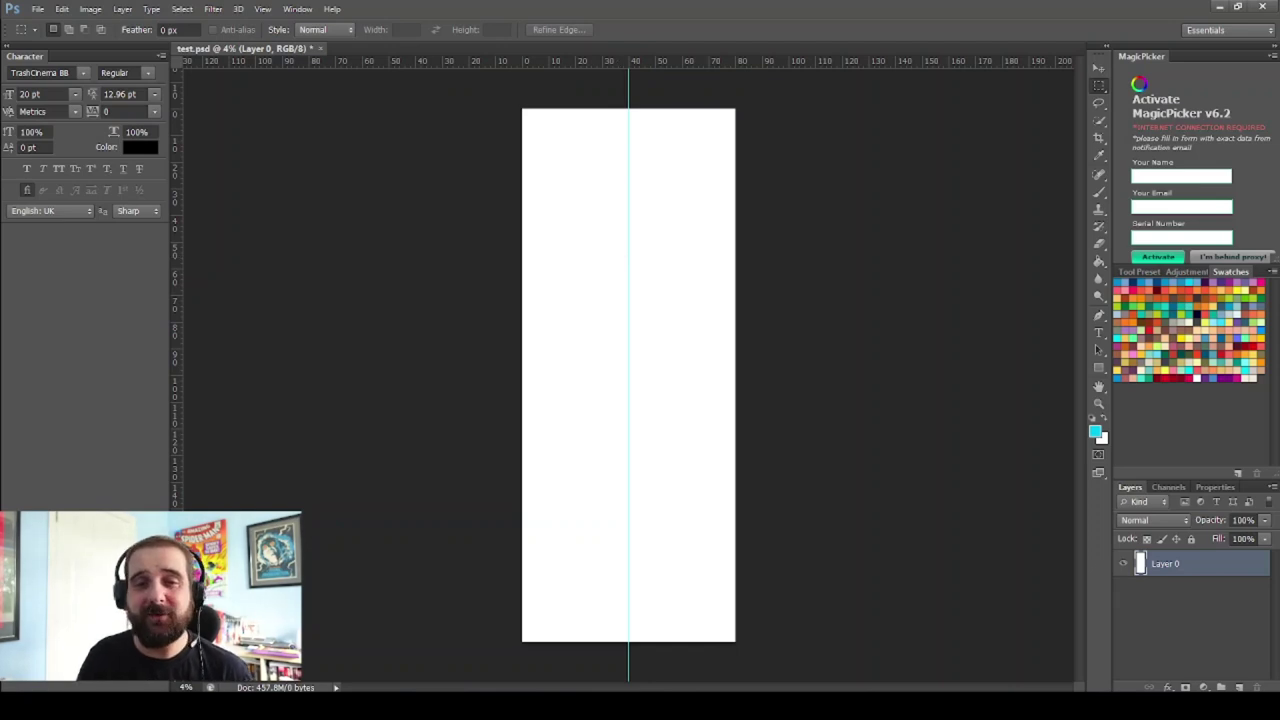
pyautogui.hotkey('alt', 'Tab')
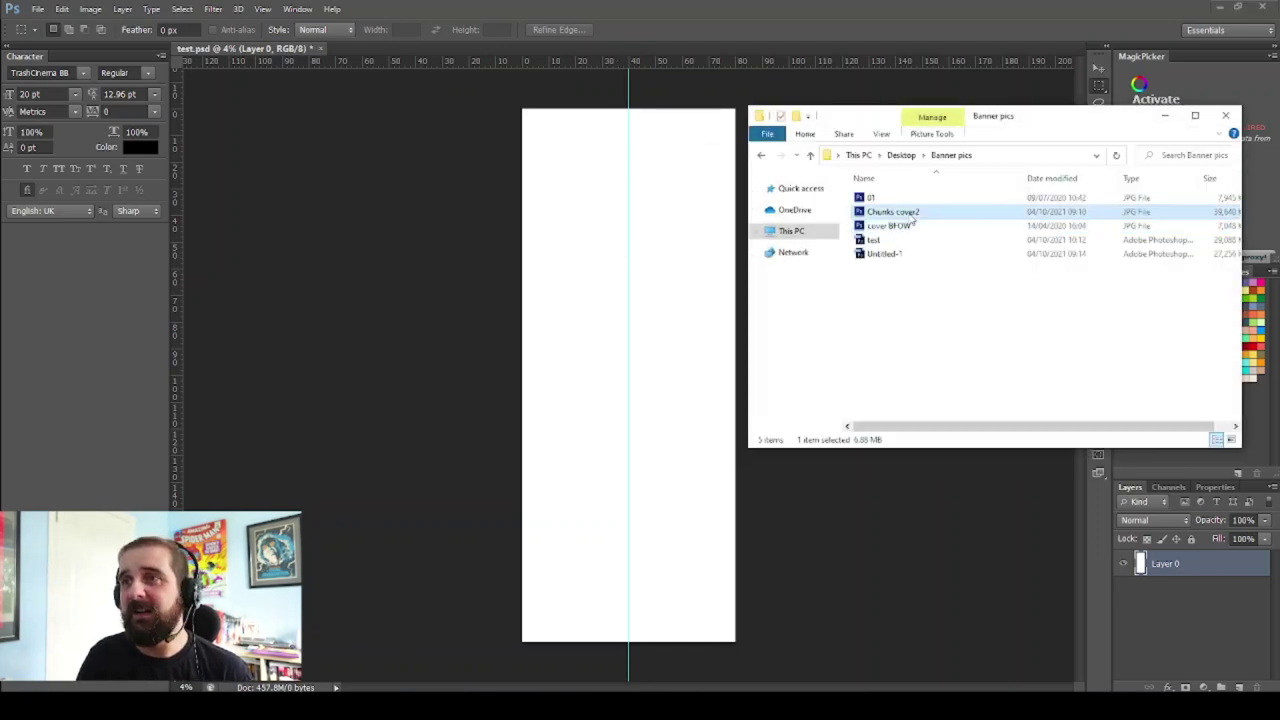
# Drag cover BFOW from the Banner pics folder onto the test.psd canvas as a new layer
pyautogui.moveTo(1086, 117); pyautogui.dragTo(1138, 104)
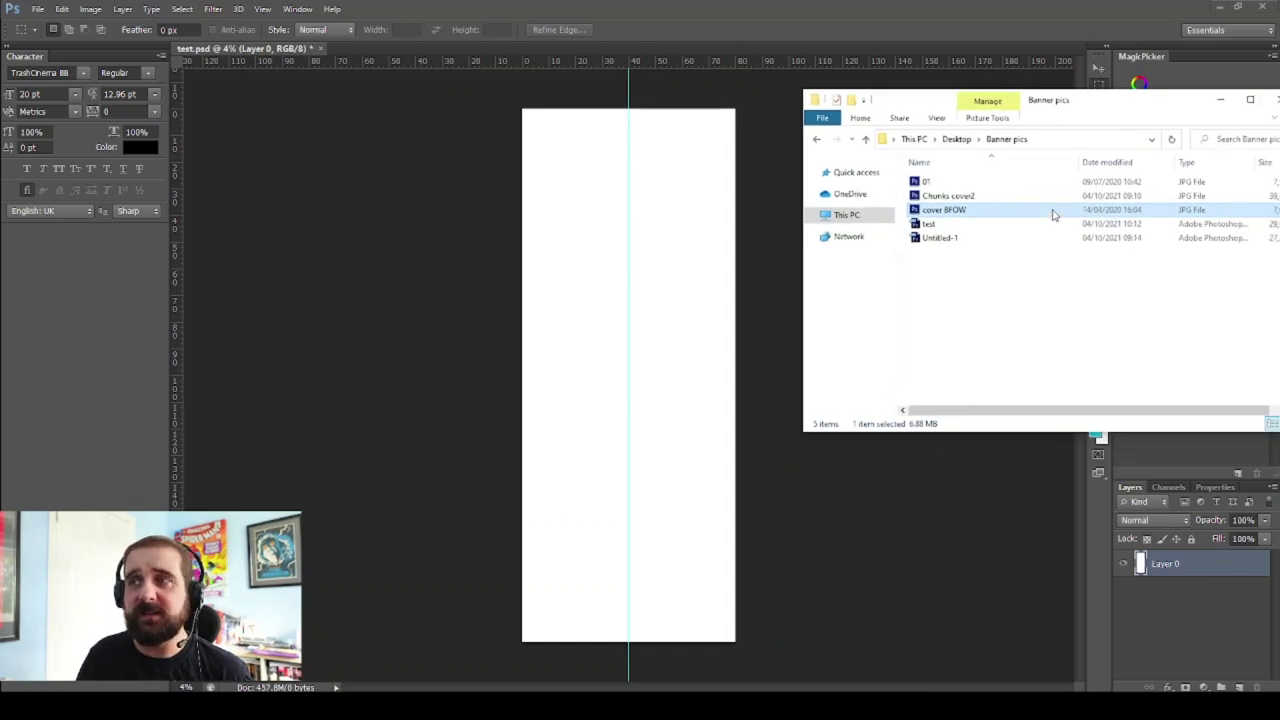
pyautogui.moveTo(1052, 215); pyautogui.dragTo(637, 277)
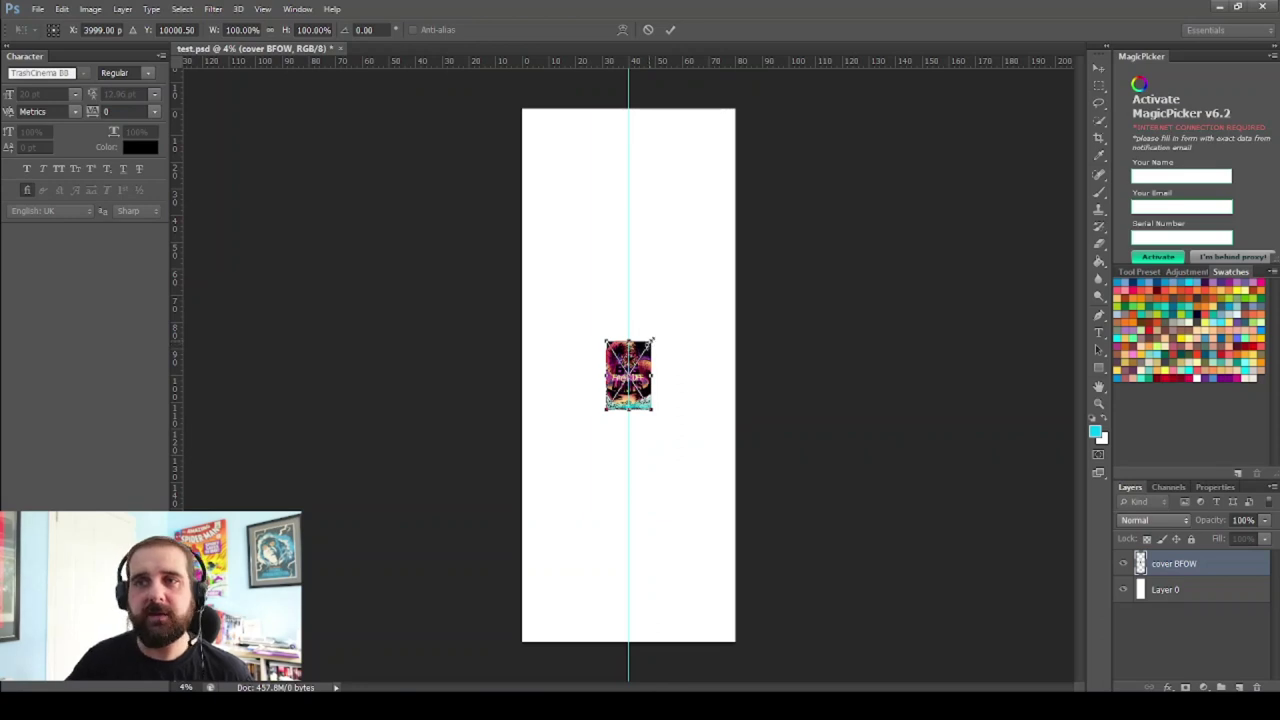
# Scale the cover BFOW artwork up from its corners until it covers the whole canvas
pyautogui.moveTo(653, 342); pyautogui.dragTo(690, 297)
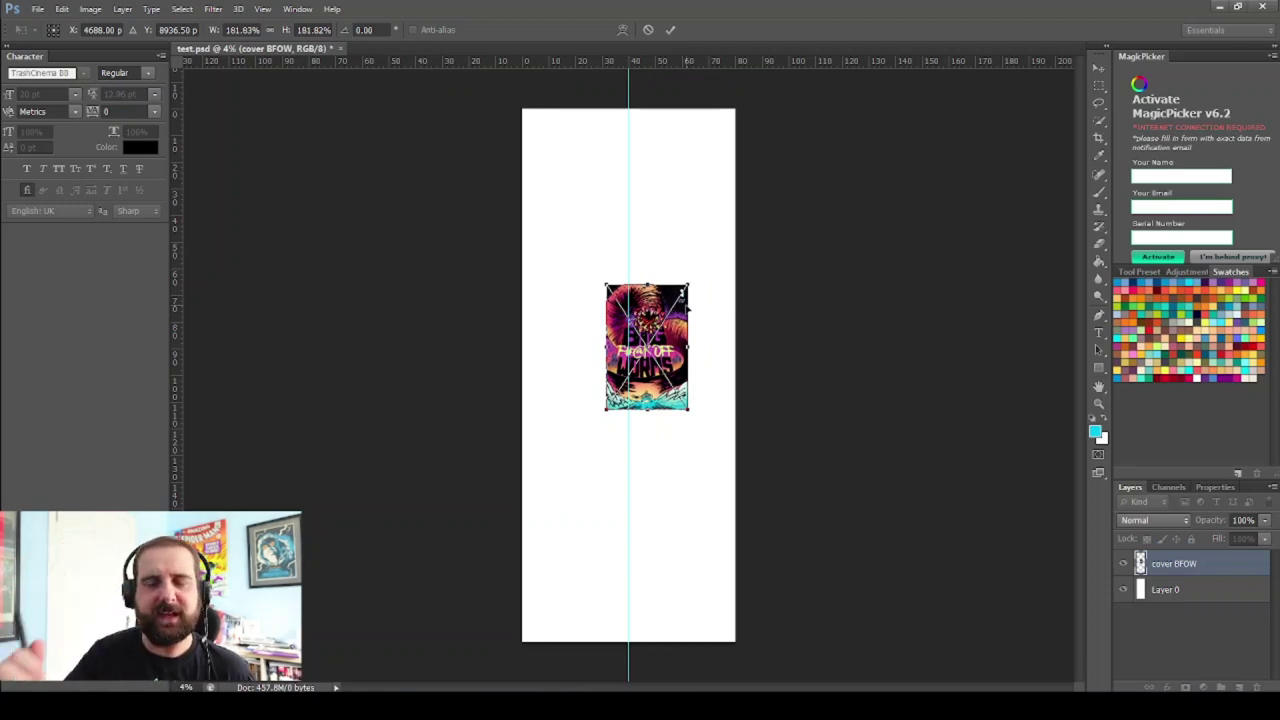
pyautogui.moveTo(606, 410); pyautogui.dragTo(558, 482)
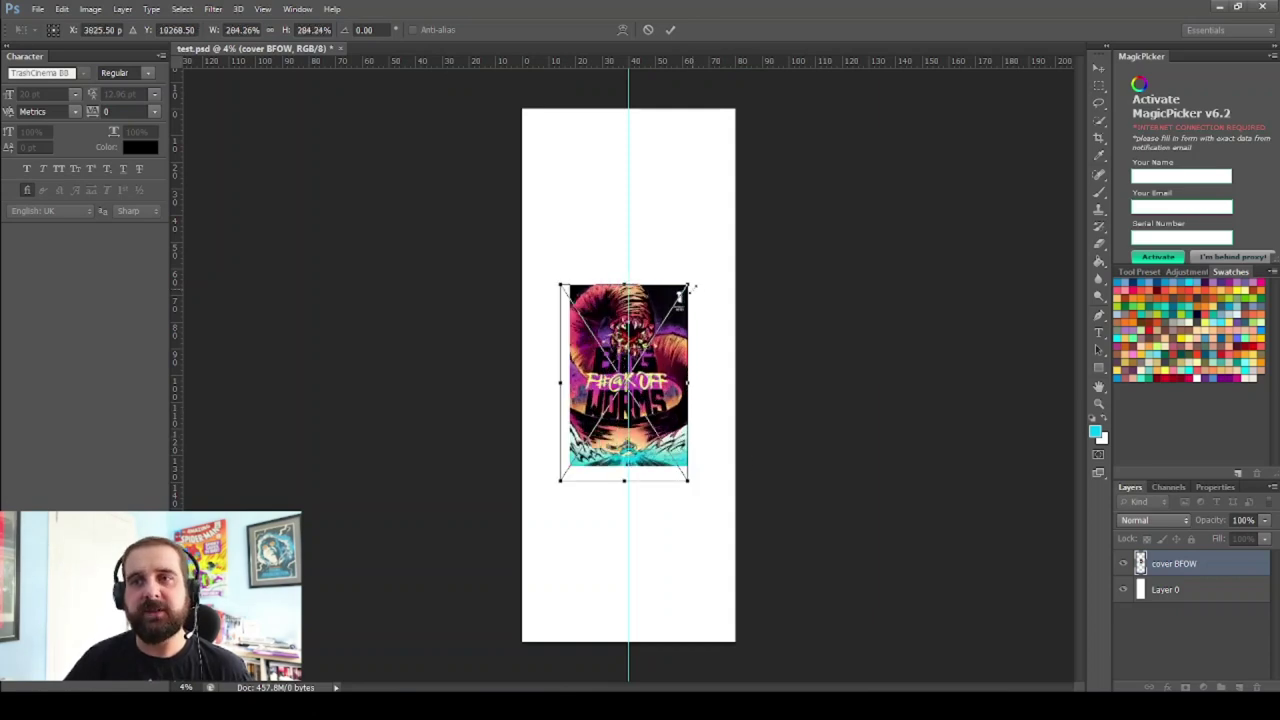
pyautogui.moveTo(692, 282); pyautogui.dragTo(738, 208)
pyautogui.moveTo(560, 209); pyautogui.dragTo(508, 123)
pyautogui.moveTo(737, 481); pyautogui.dragTo(782, 549)
pyautogui.moveTo(506, 550); pyautogui.dragTo(456, 627)
pyautogui.moveTo(781, 125)
pyautogui.mouseDown()
pyautogui.moveTo(799, 103)
pyautogui.moveTo(792, 112)
pyautogui.mouseUp()
pyautogui.moveTo(795, 628); pyautogui.dragTo(810, 641)
pyautogui.moveTo(458, 640); pyautogui.dragTo(452, 646)
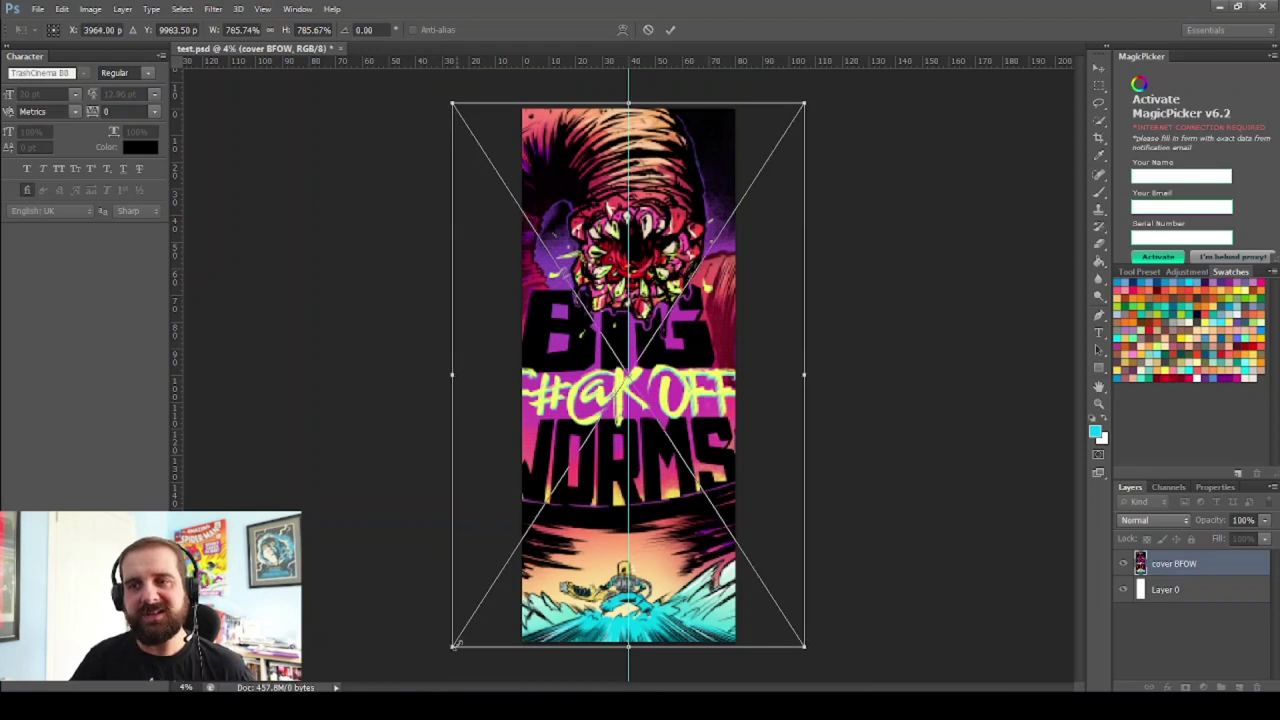
# Nudge the artwork right, up and back down, then commit the transform
pyautogui.press('Right')
pyautogui.press('Up')
pyautogui.press('Up')
pyautogui.press('Up')
pyautogui.press('Up')
pyautogui.press('Up')
pyautogui.press('Up')
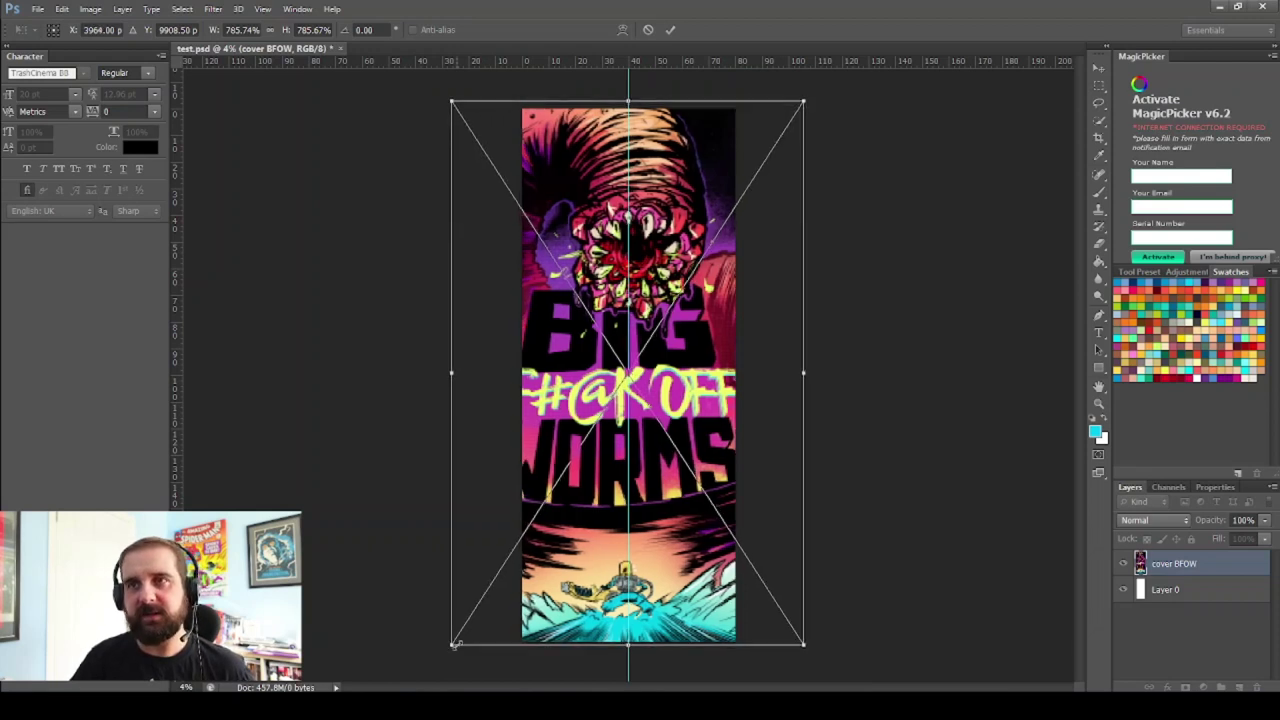
pyautogui.press('Down')
pyautogui.press('Return')
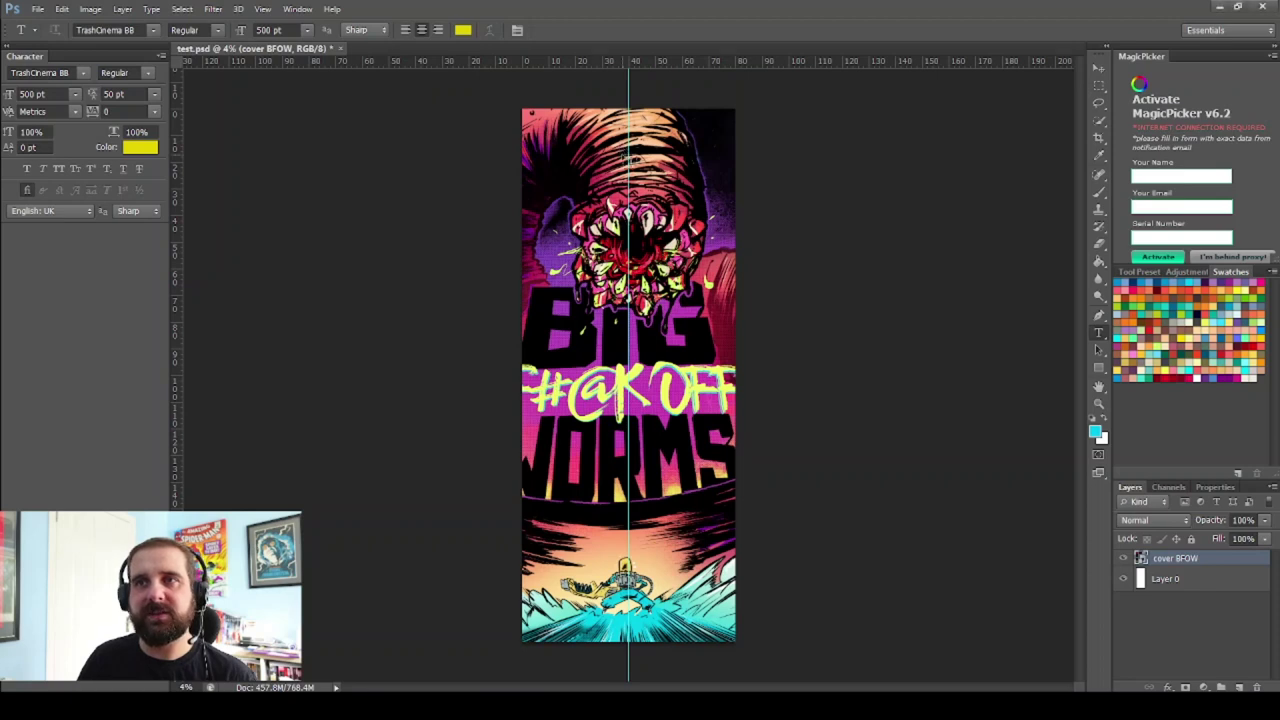
# Type the yellow first-name title line near the top of the artwork
pyautogui.click(629, 157)
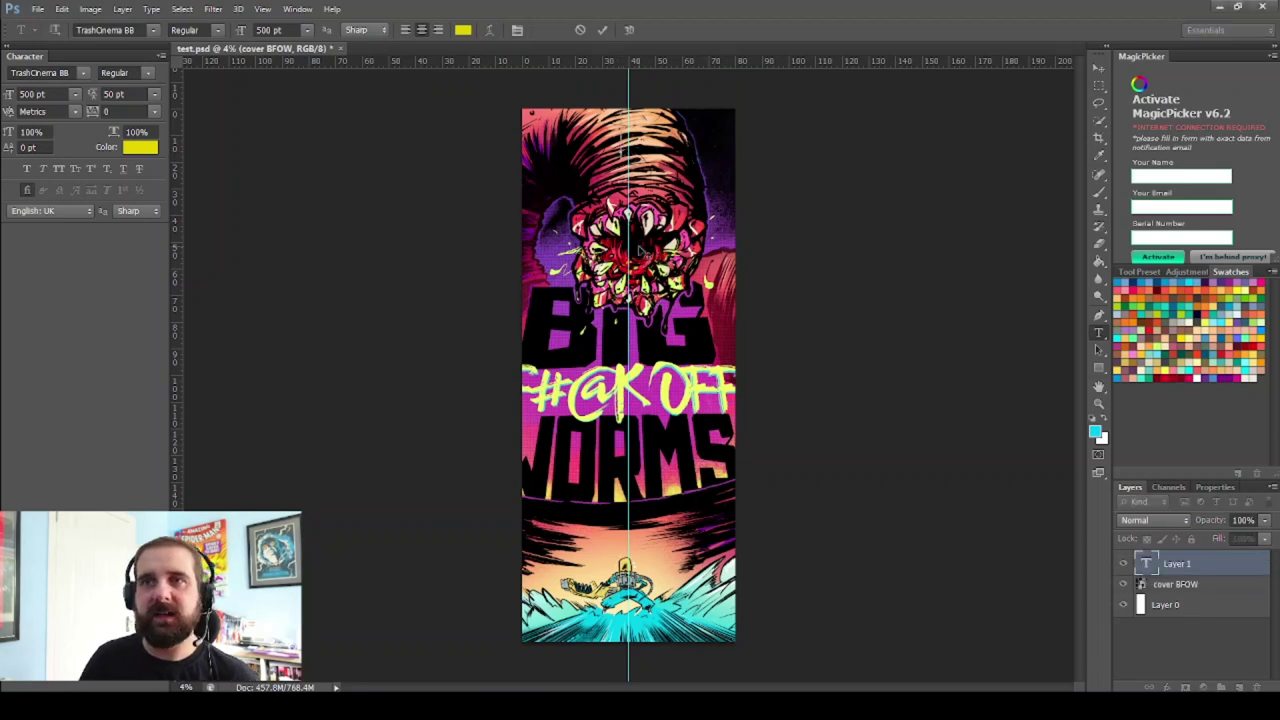
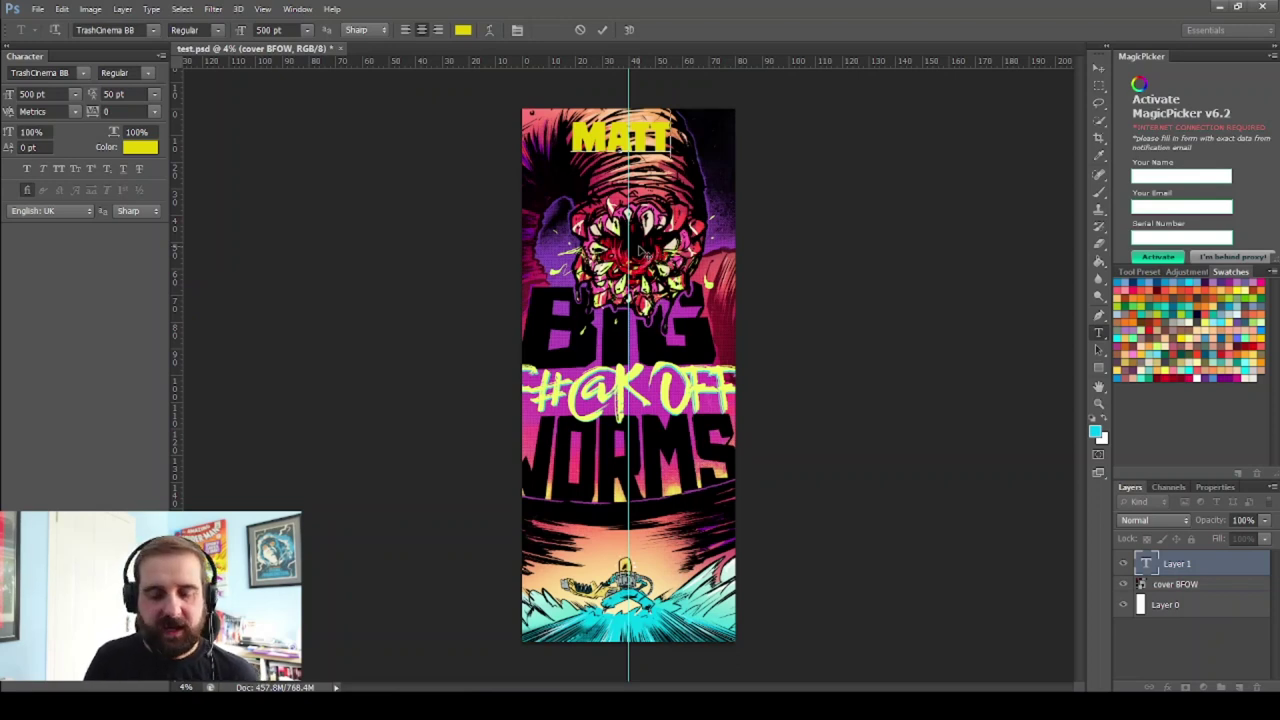
pyautogui.click(1194, 568)
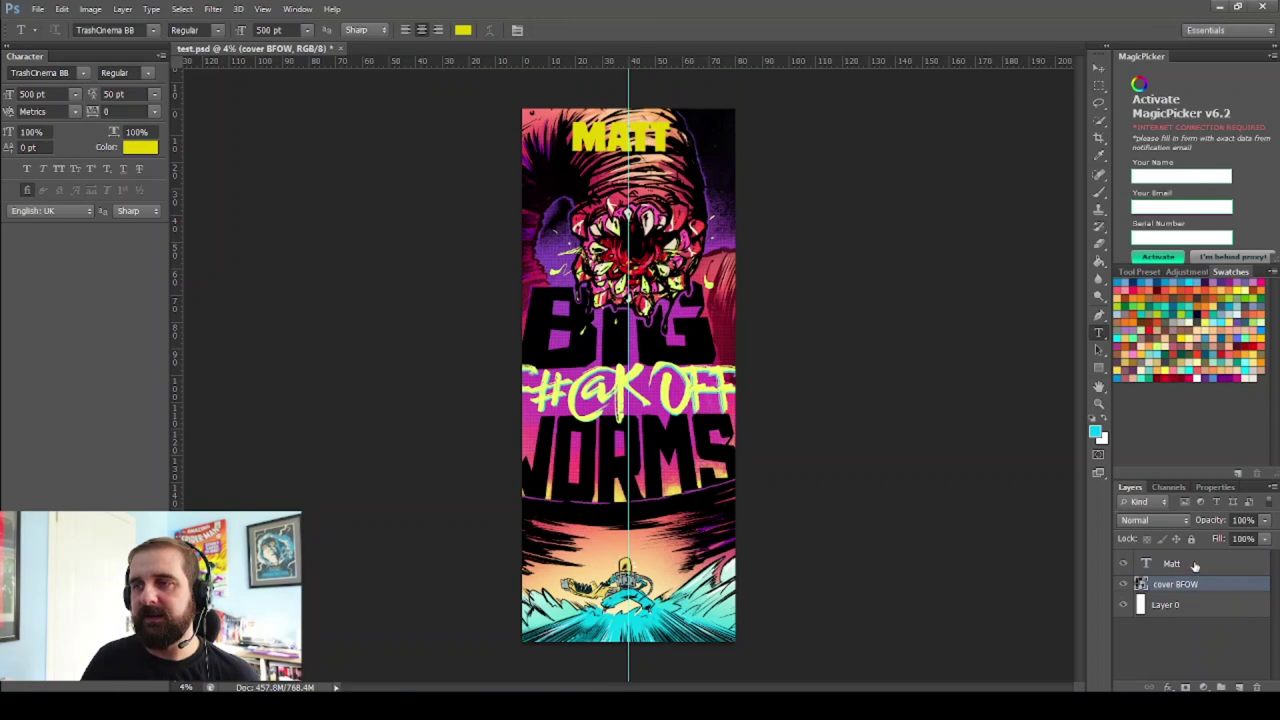
pyautogui.click(1194, 566)
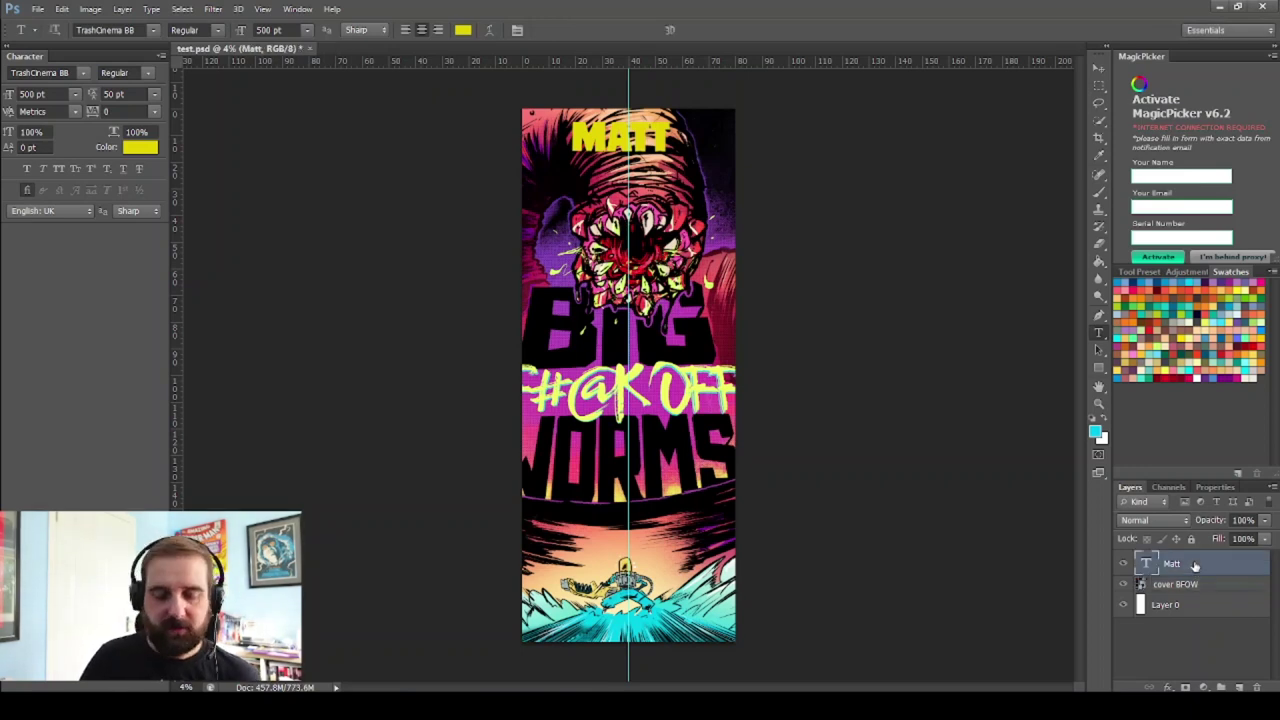
# Duplicate the first-name text layer and move the copy just below the original
pyautogui.hotkey('ctrl', 'j')
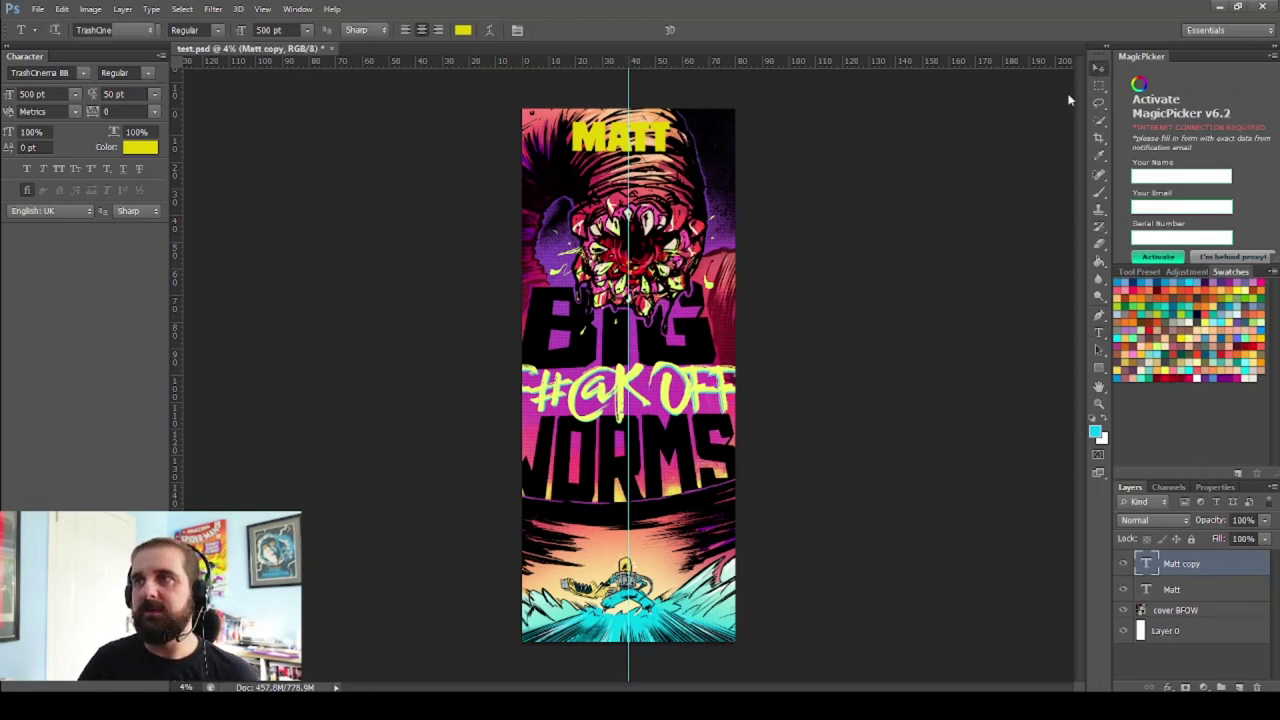
pyautogui.press('v')
pyautogui.moveTo(660, 150); pyautogui.dragTo(660, 195)
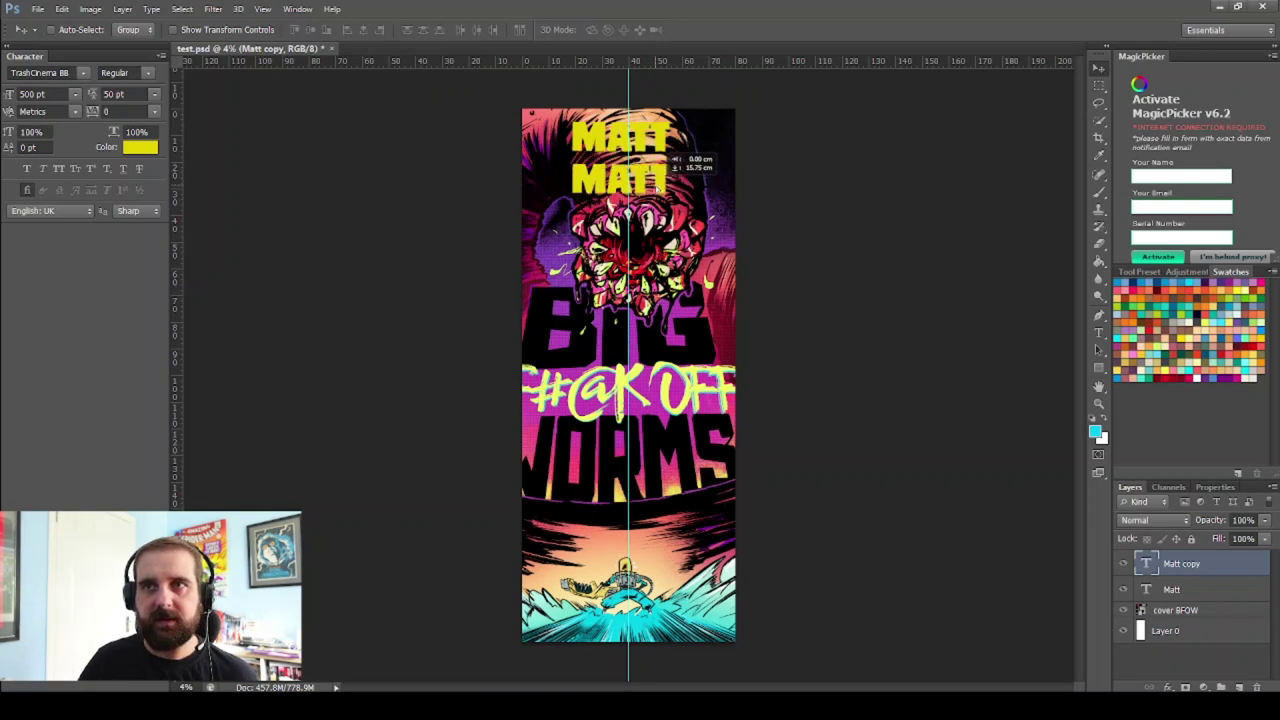
# Replace the copied line's text with the surname to complete the two-line title
pyautogui.click(1098, 332)
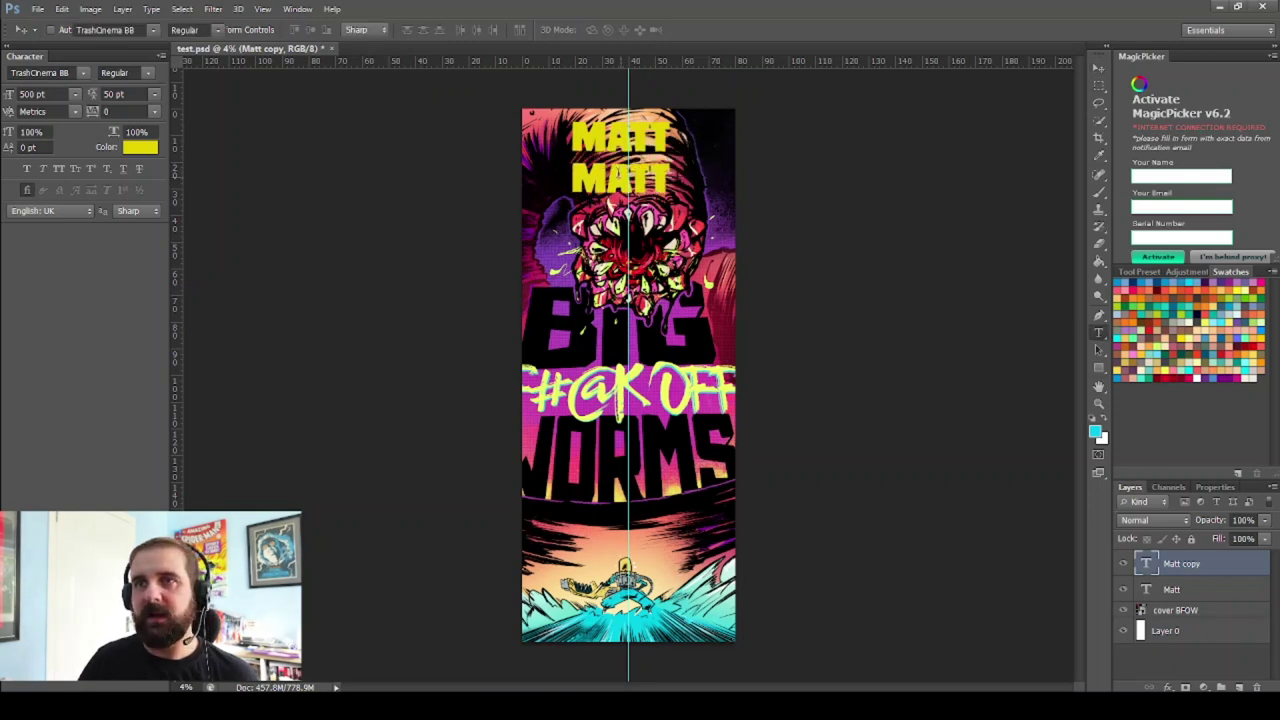
pyautogui.click(620, 178)
pyautogui.hotkey('ctrl', 'a')
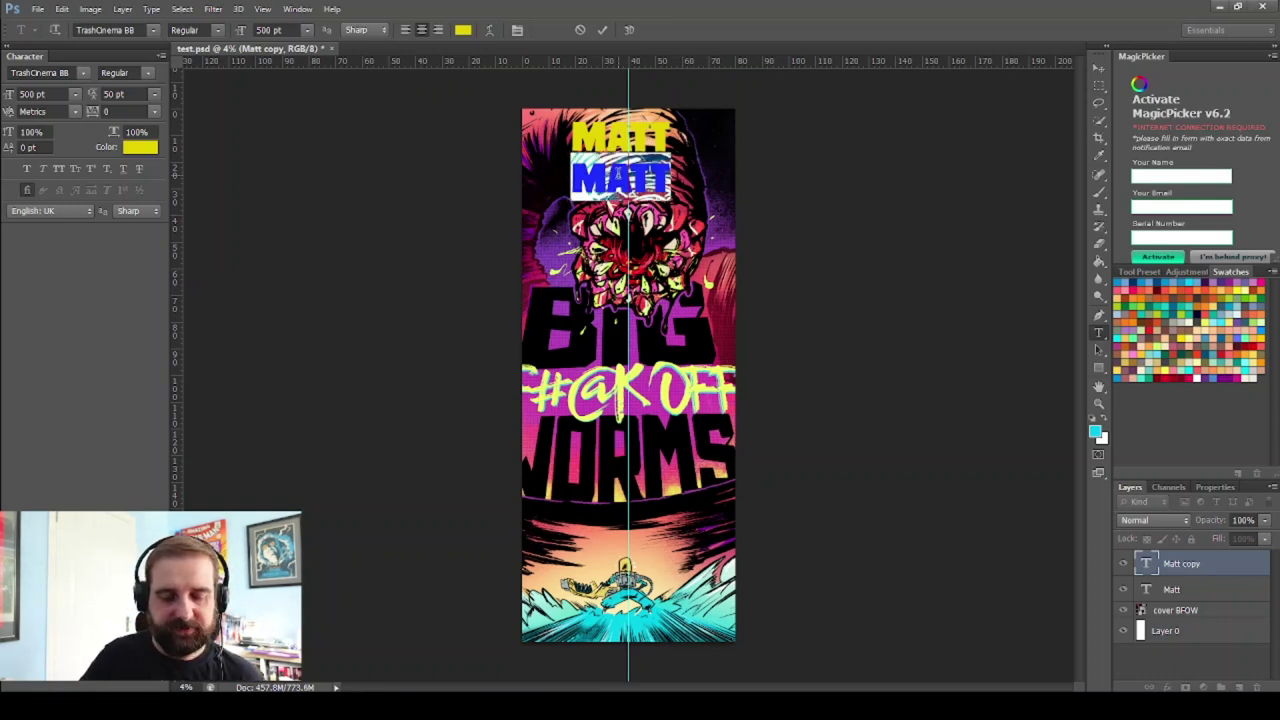
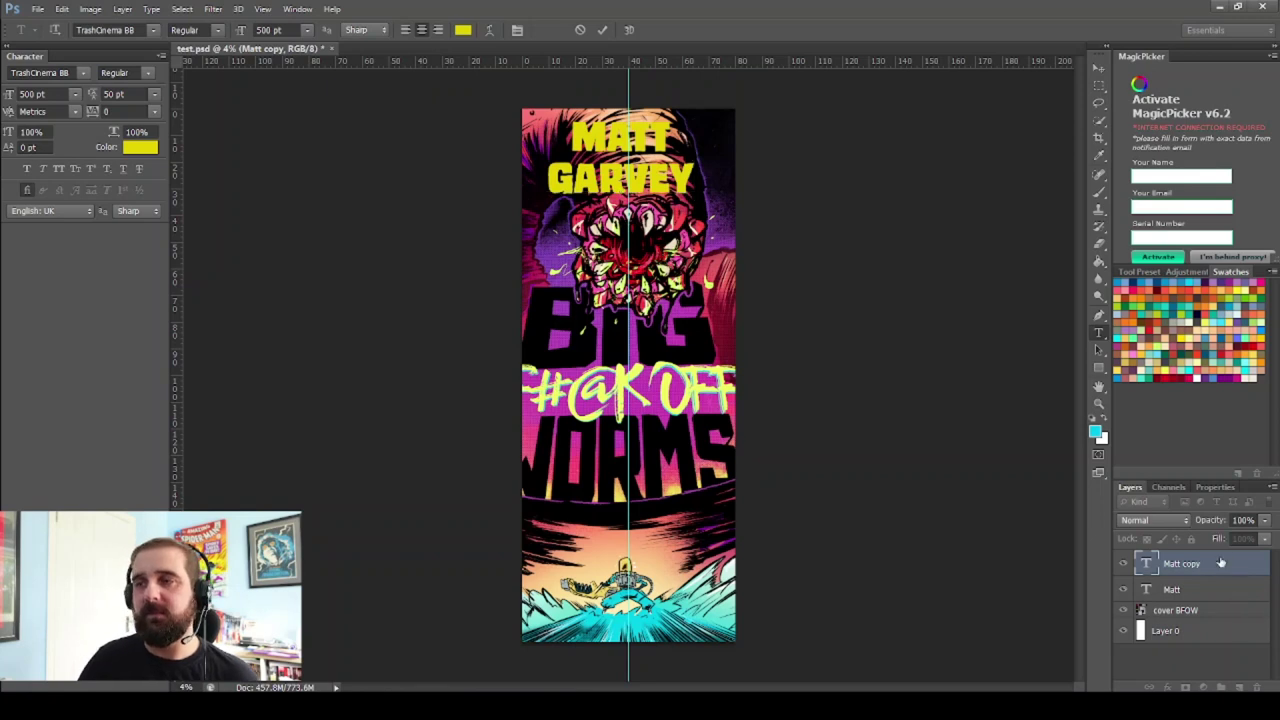
pyautogui.click(1096, 72)
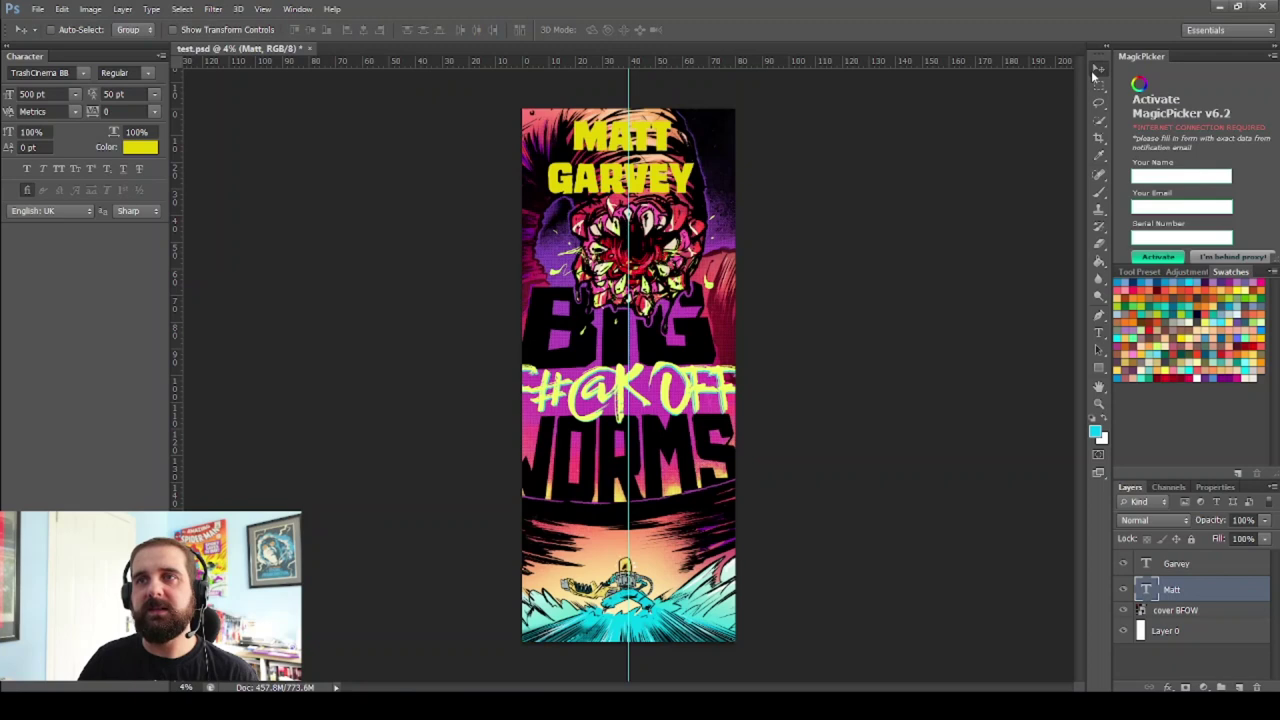
# Centre both title lines, scale them together to about 113% and nudge them up
pyautogui.keyDown('shift'); pyautogui.click(1219, 563); pyautogui.keyUp('shift')
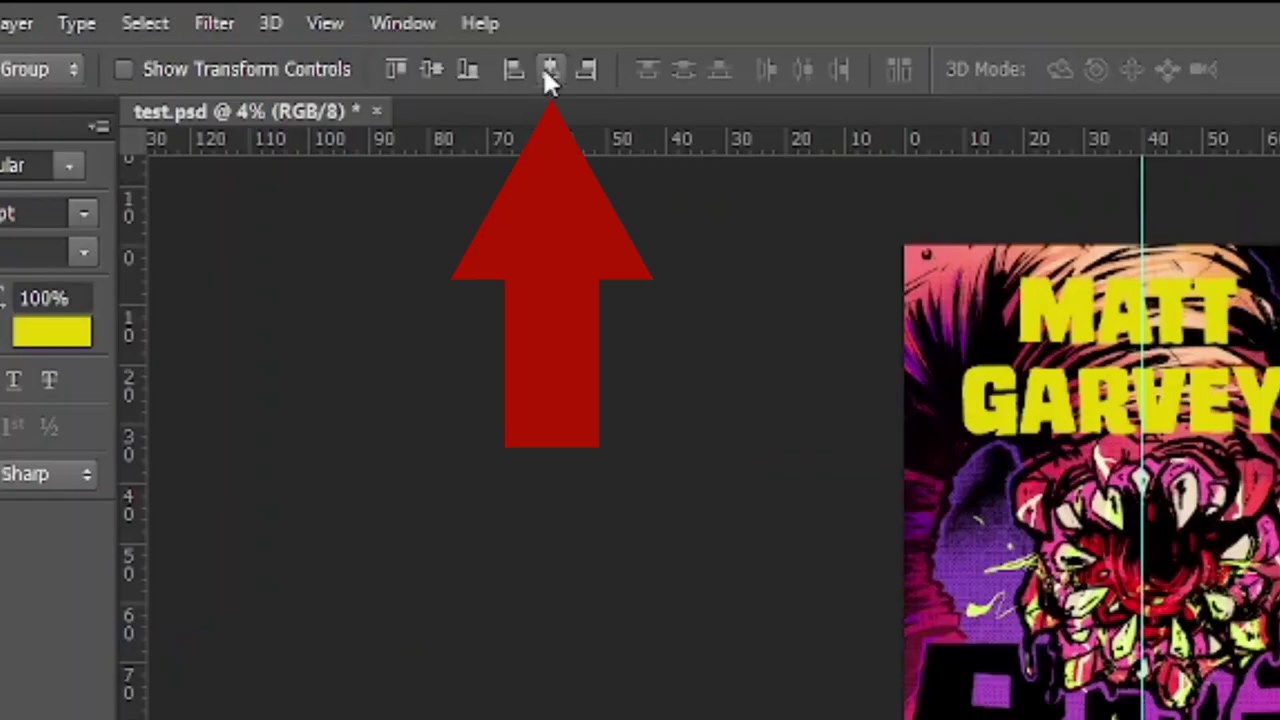
pyautogui.click(546, 72)
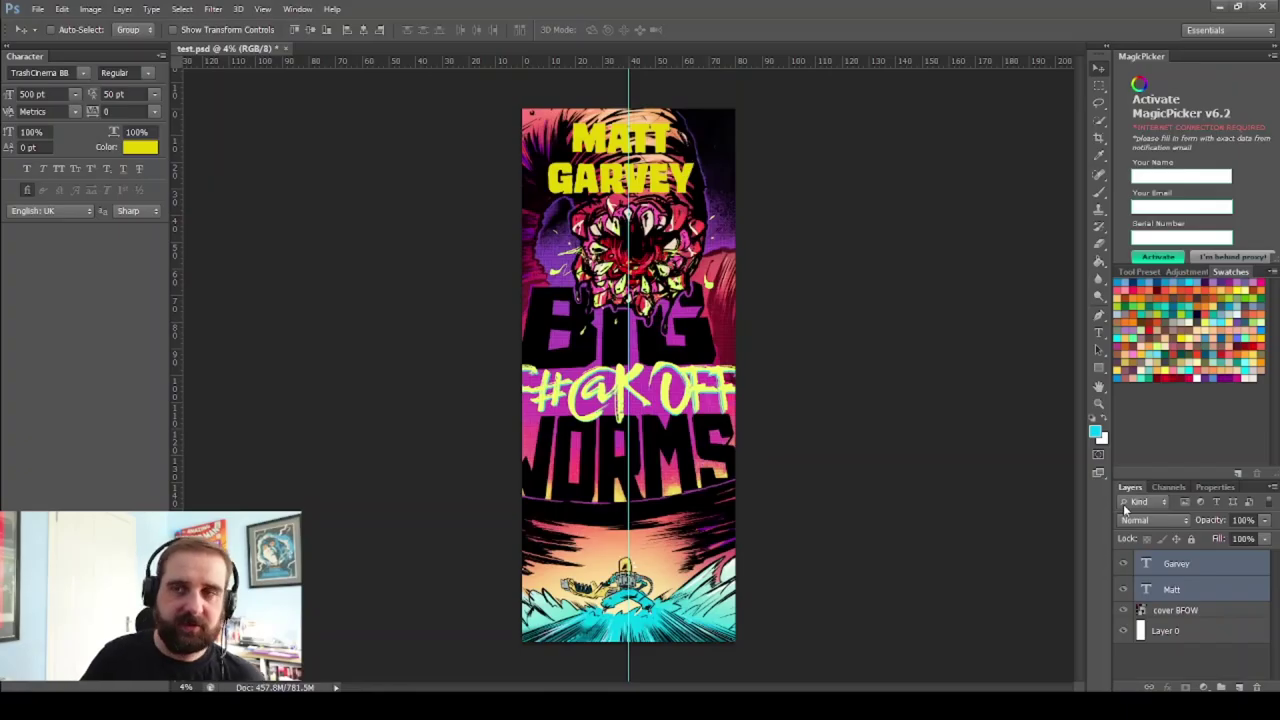
pyautogui.hotkey('ctrl', 't')
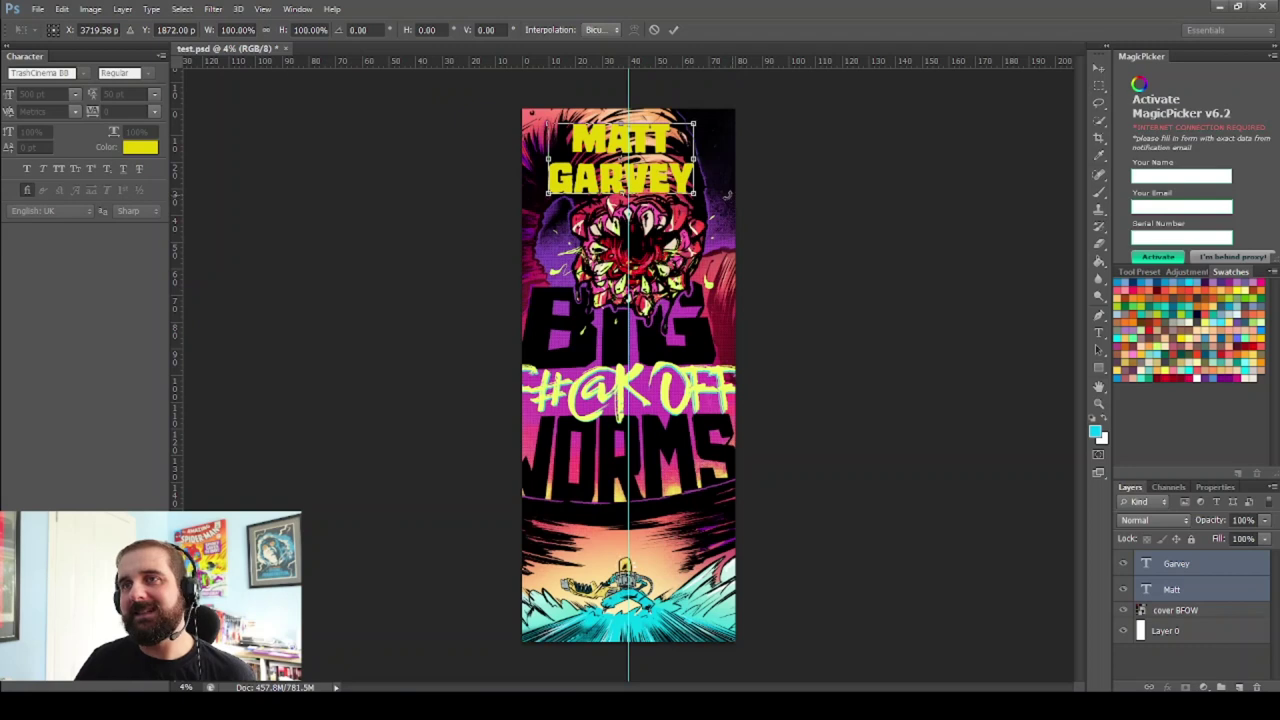
pyautogui.moveTo(694, 194); pyautogui.dragTo(713, 200)
pyautogui.press('Up')
pyautogui.press('Up')
pyautogui.press('Up')
pyautogui.press('Up')
pyautogui.press('Up')
pyautogui.press('Up')
pyautogui.press('Up')
pyautogui.press('Left')
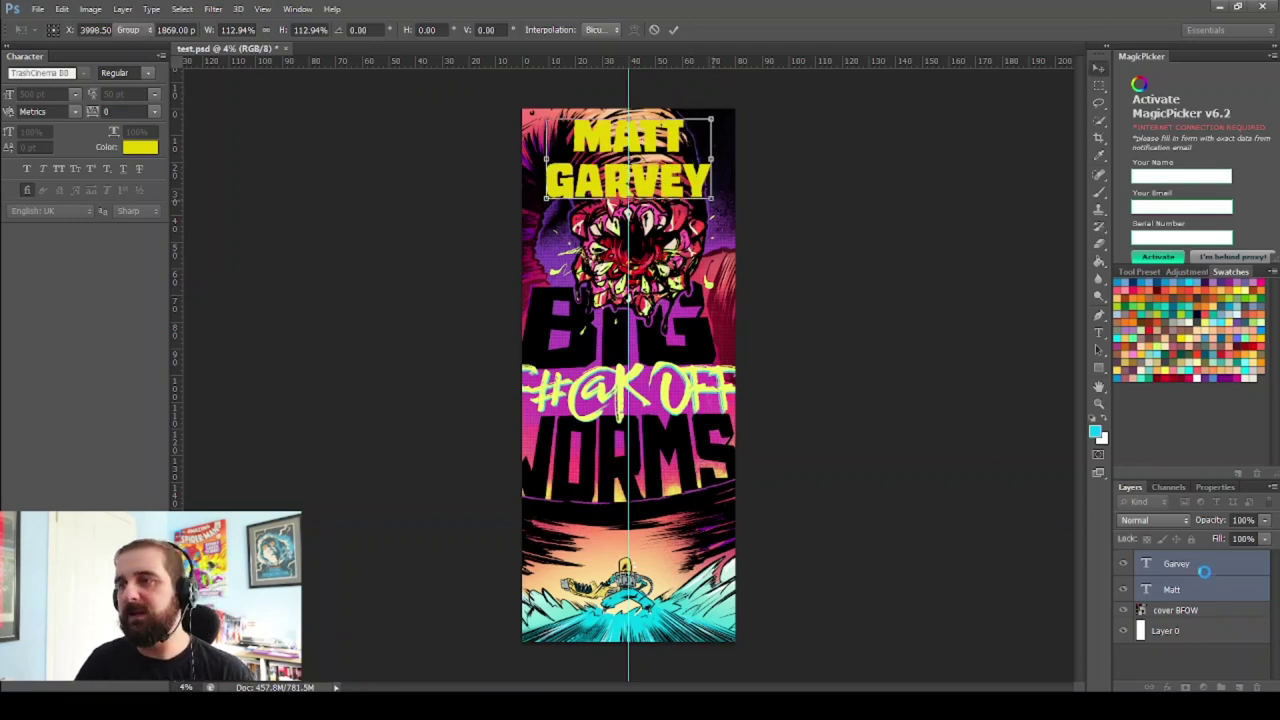
pyautogui.press('Return')
pyautogui.click(1203, 568)
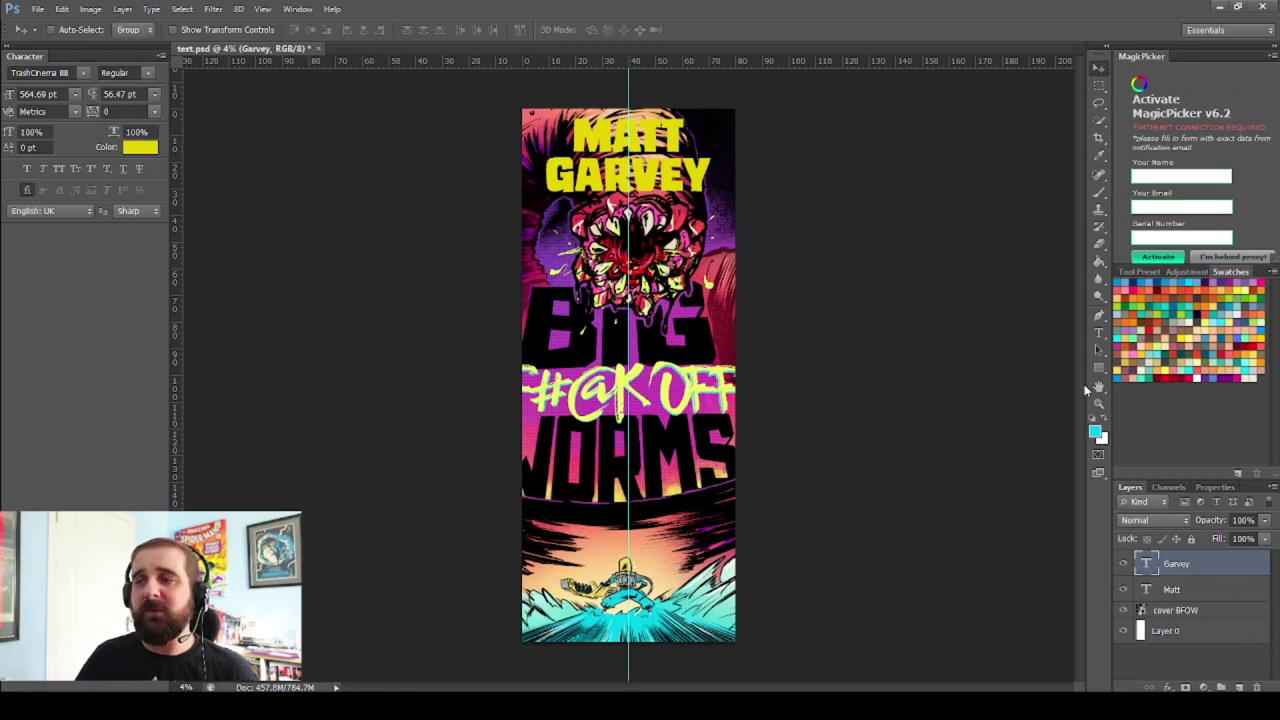
# Delete the Garvey, Matt and cover BFOW layers and bring in the Chunks cover2 image
pyautogui.keyDown('shift'); pyautogui.click(1227, 614); pyautogui.keyUp('shift')
pyautogui.moveTo(1207, 581); pyautogui.dragTo(1260, 688)
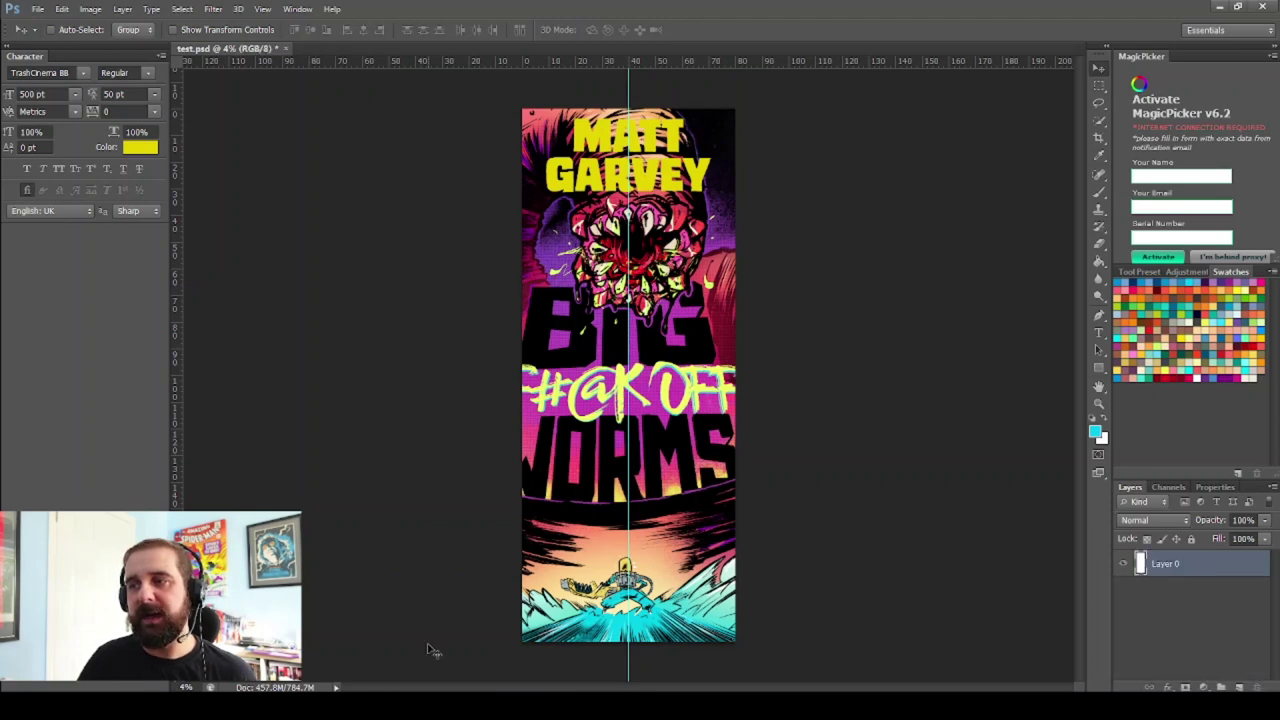
pyautogui.hotkey('alt', 'Tab')
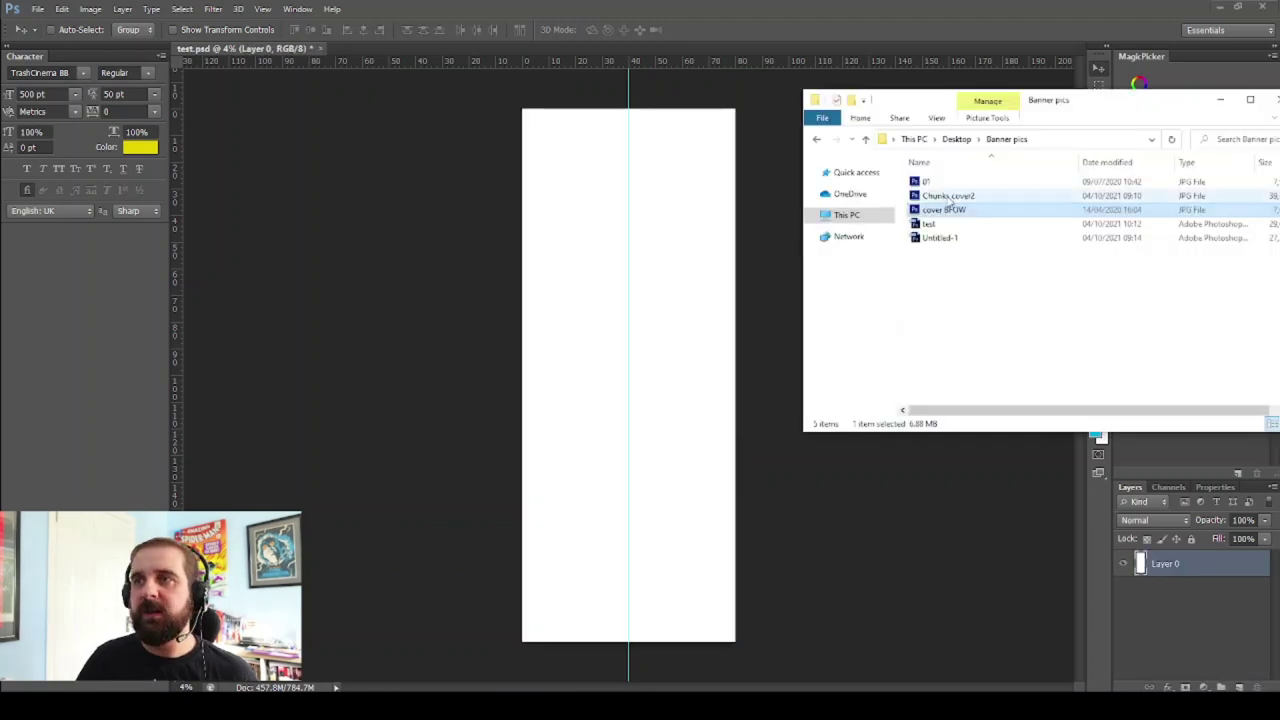
pyautogui.click(950, 197)
pyautogui.hotkey('alt', 'Tab')
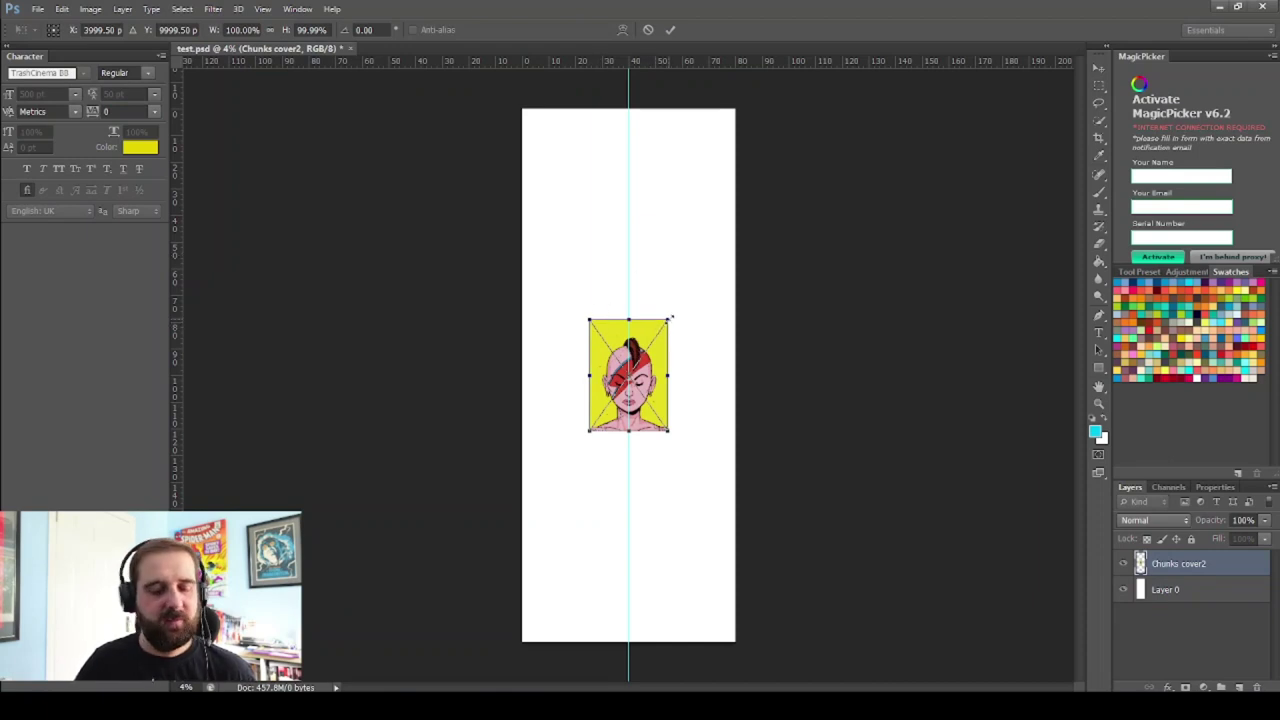
# Scale Chunks cover2 up to about 562%, nudge it right and up, and apply the transform
pyautogui.moveTo(668, 319); pyautogui.dragTo(887, 31)
pyautogui.moveTo(591, 432); pyautogui.dragTo(460, 612)
pyautogui.moveTo(870, 613); pyautogui.dragTo(910, 643)
pyautogui.press('Right')
pyautogui.press('Right')
pyautogui.press('Right')
pyautogui.press('Right')
pyautogui.press('Right')
pyautogui.press('Right')
pyautogui.press('Right')
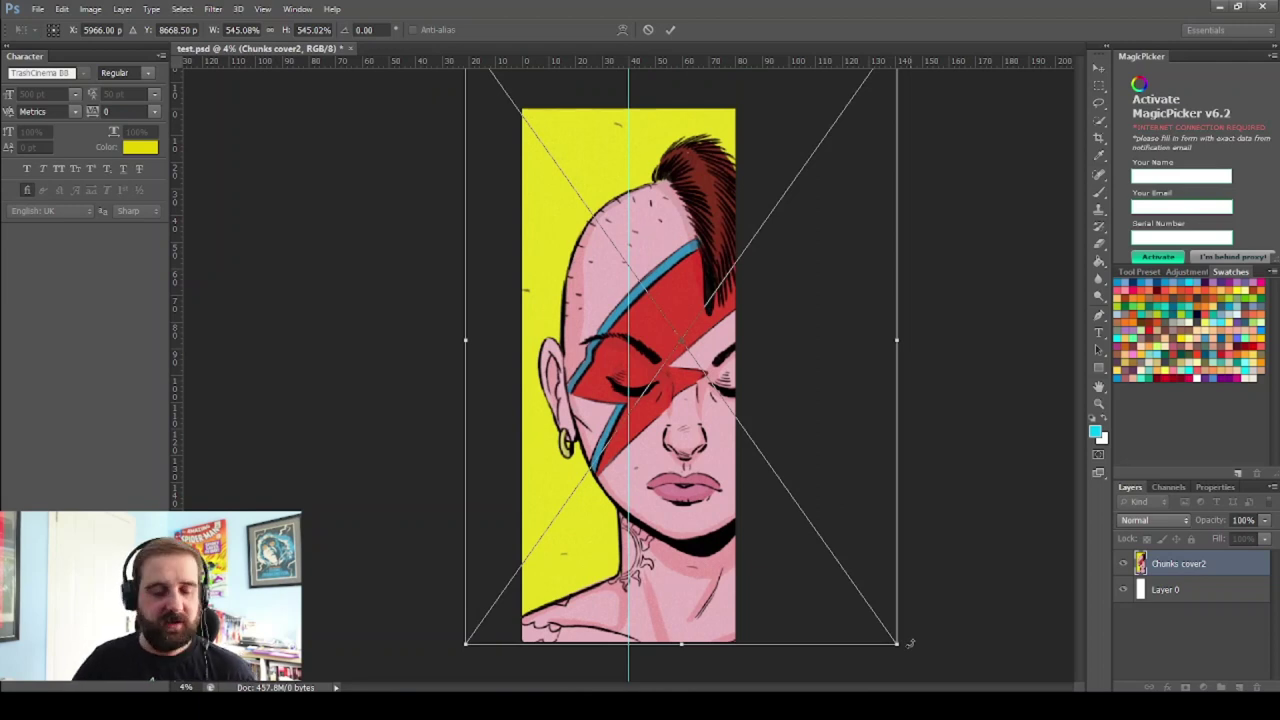
pyautogui.moveTo(895, 646); pyautogui.dragTo(910, 660)
pyautogui.press('Up')
pyautogui.press('Up')
pyautogui.press('Up')
pyautogui.press('Up')
pyautogui.press('Up')
pyautogui.press('Up')
pyautogui.press('Up')
pyautogui.press('Up')
pyautogui.press('Up')
pyautogui.press('Up')
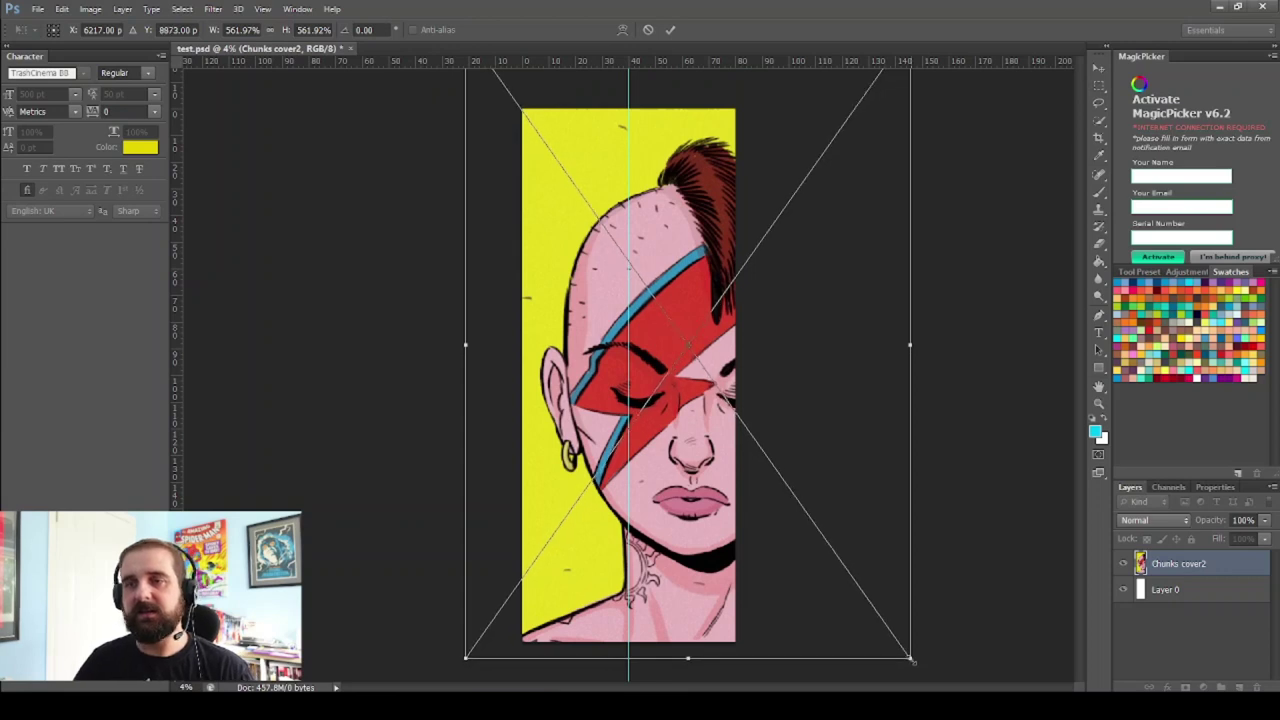
pyautogui.press('Up')
pyautogui.press('Up')
pyautogui.press('Up')
pyautogui.press('Up')
pyautogui.press('Up')
pyautogui.press('Up')
pyautogui.press('Up')
pyautogui.press('Up')
pyautogui.press('Up')
pyautogui.press('Up')
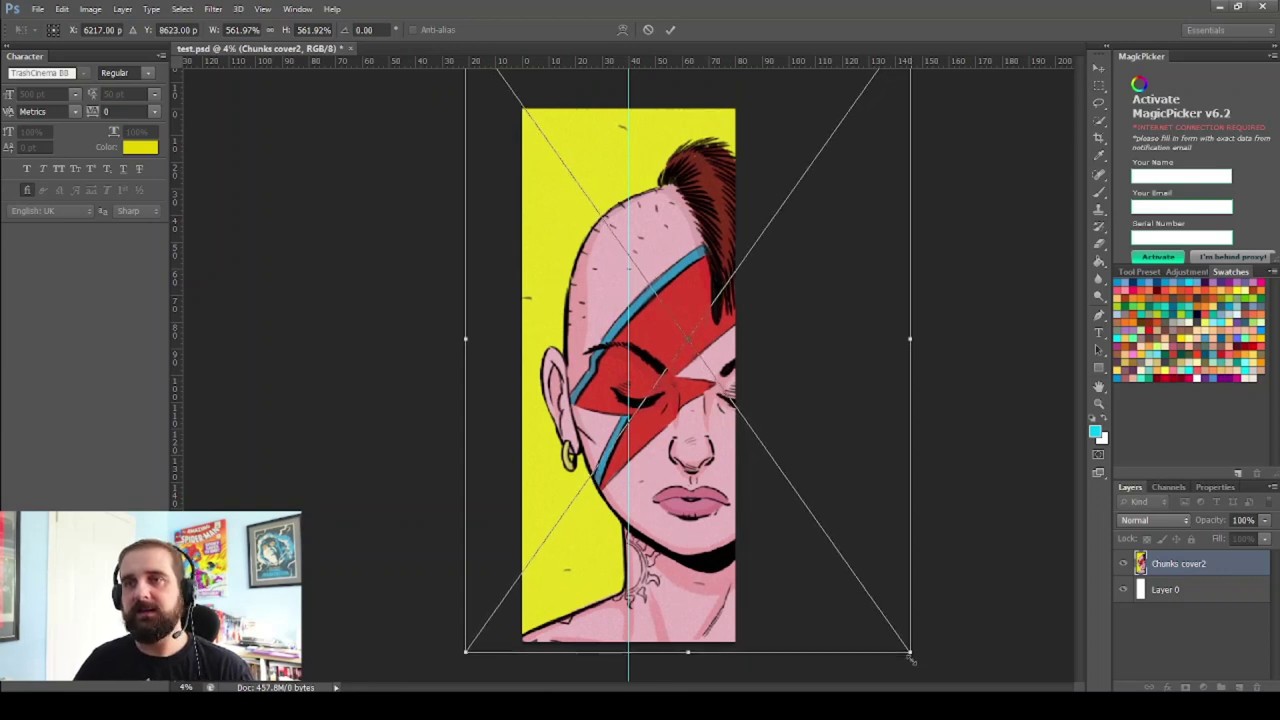
pyautogui.press('Up')
pyautogui.press('Up')
pyautogui.press('Up')
pyautogui.press('Up')
pyautogui.press('Up')
pyautogui.press('Up')
pyautogui.press('Up')
pyautogui.press('Up')
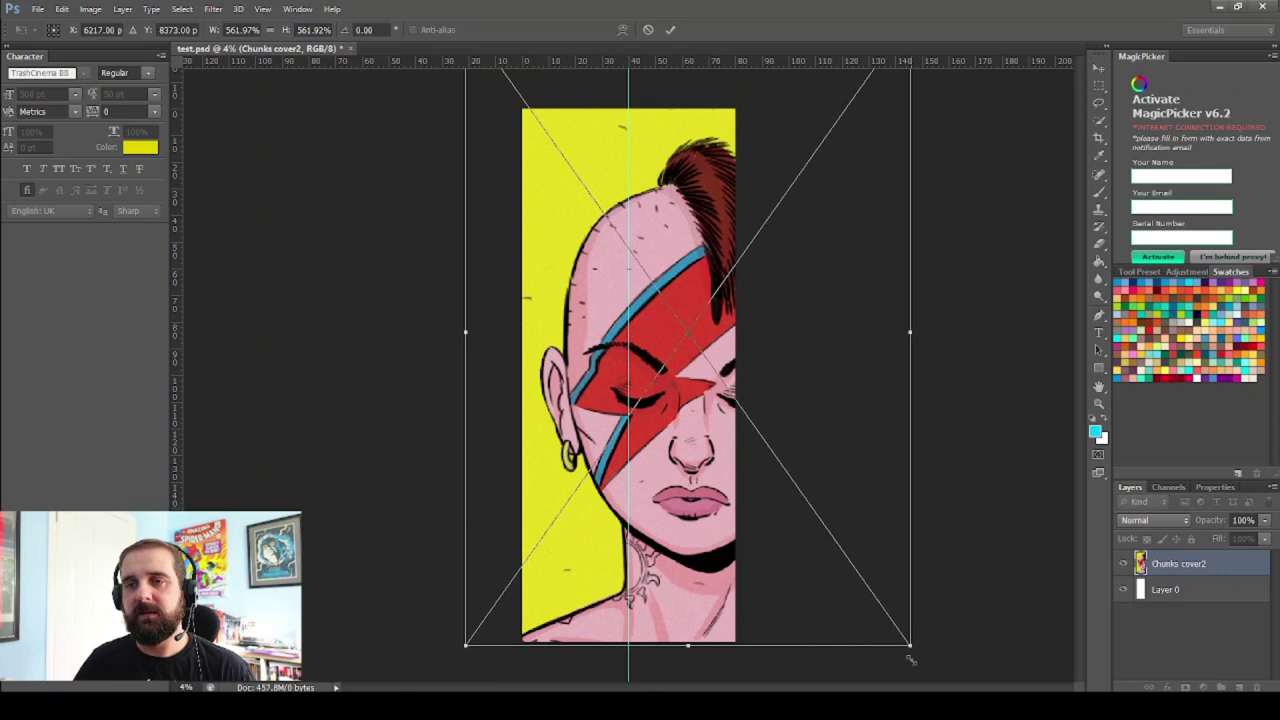
pyautogui.press('Return')
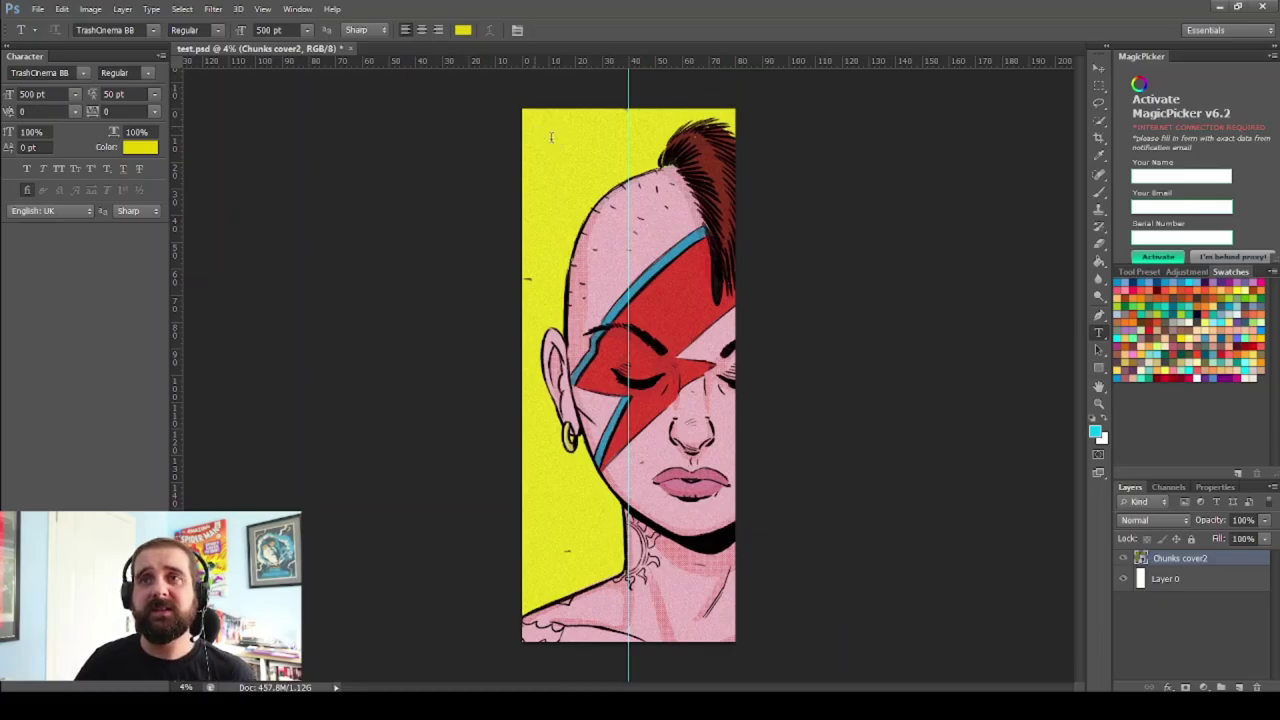
# Add a black MATT title at the artwork's top-left and shift it slightly down
pyautogui.click(534, 112)
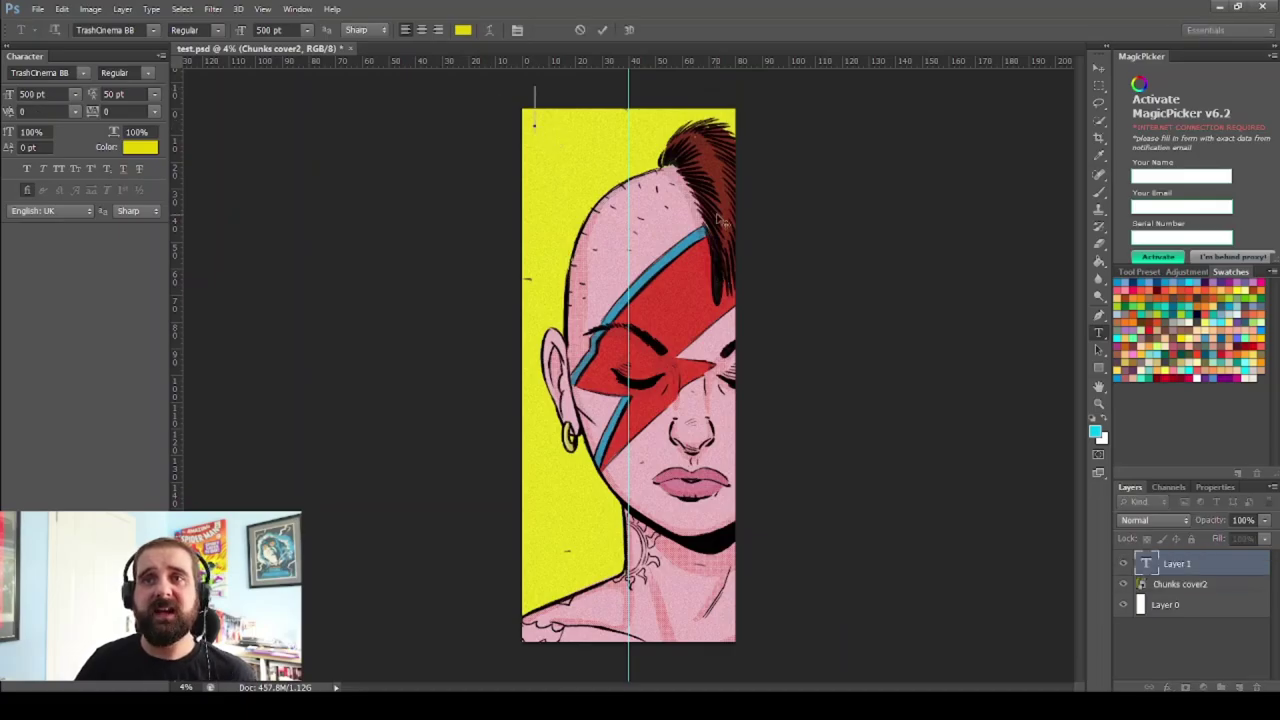
pyautogui.write('CHUNKS')
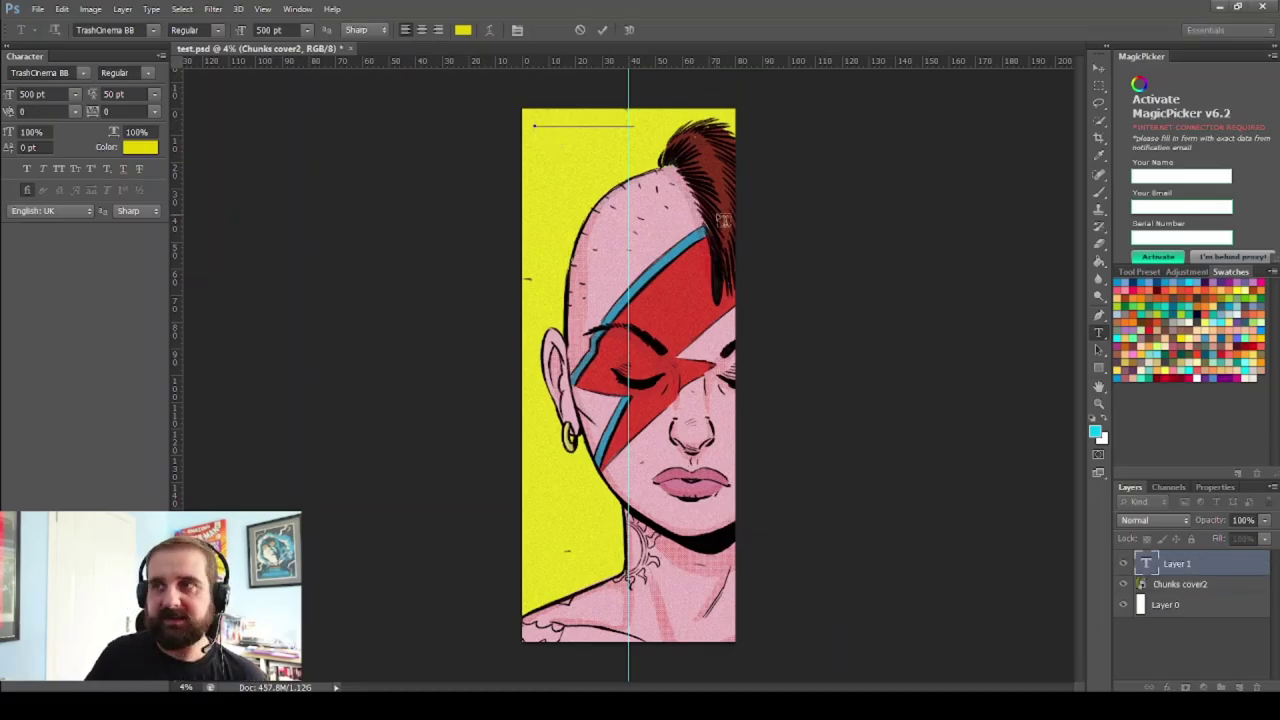
pyautogui.hotkey('ctrl', 'a')
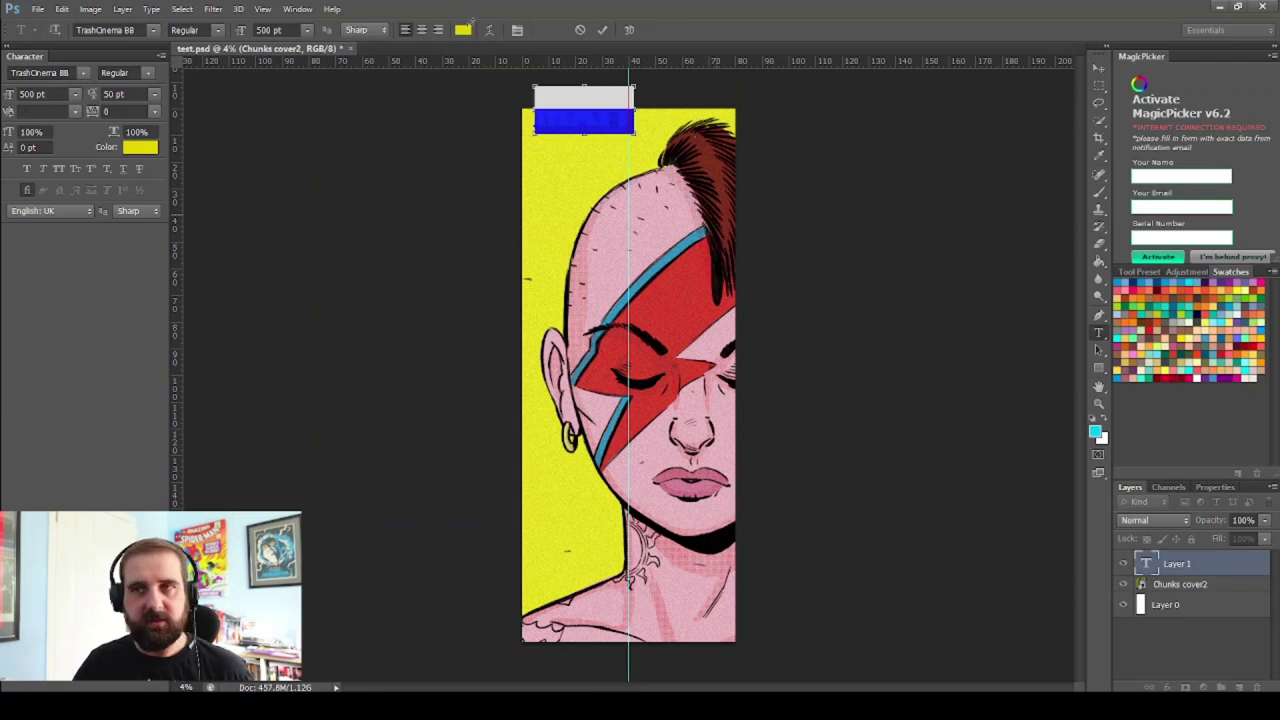
pyautogui.click(463, 30)
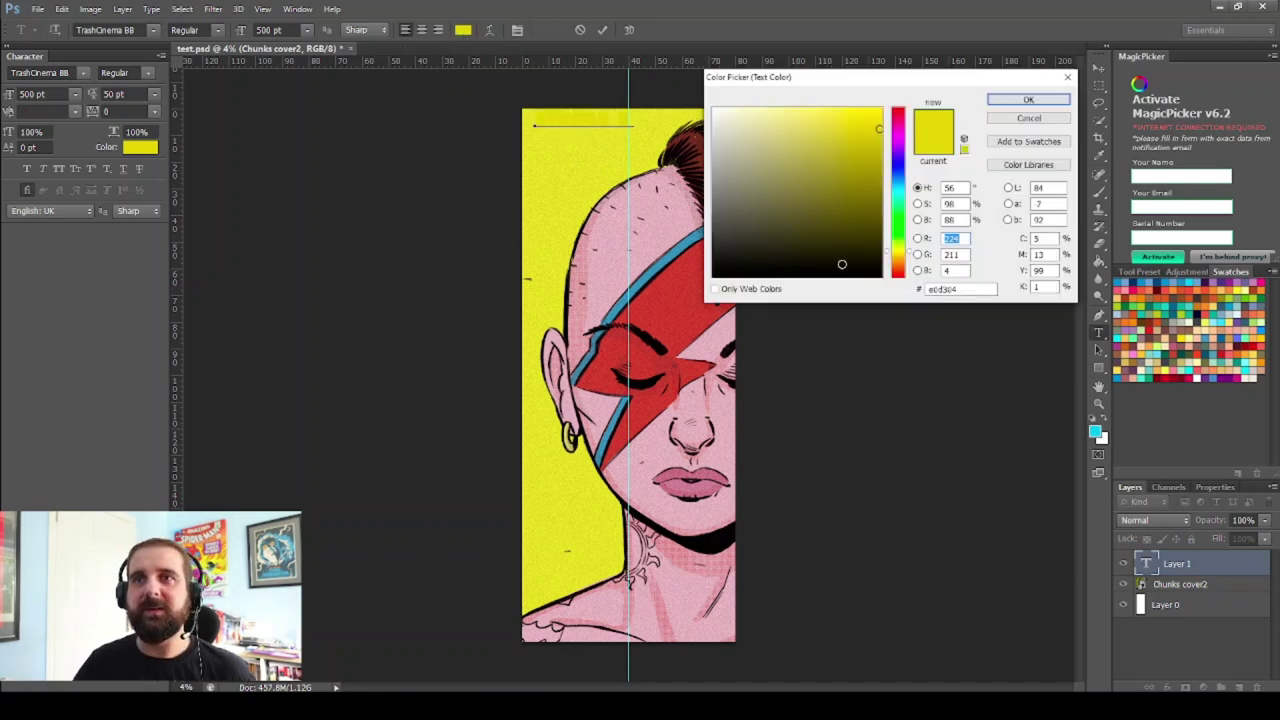
pyautogui.click(878, 272)
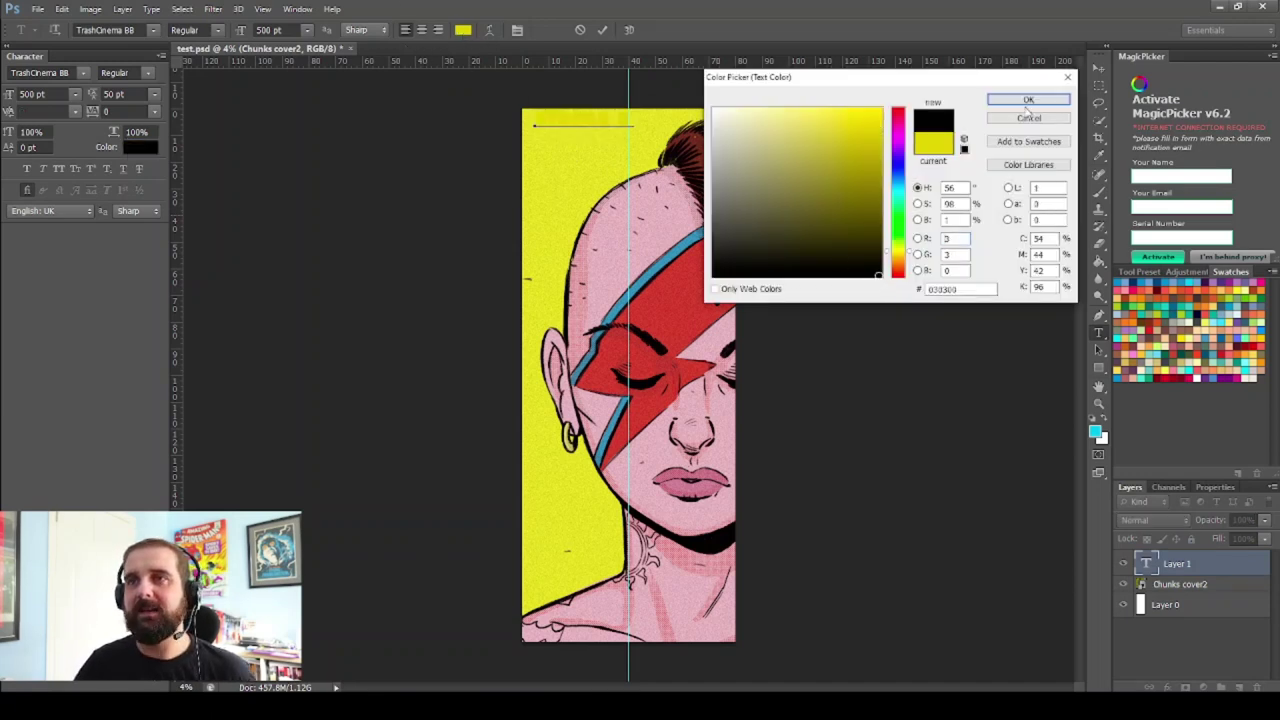
pyautogui.click(1047, 97)
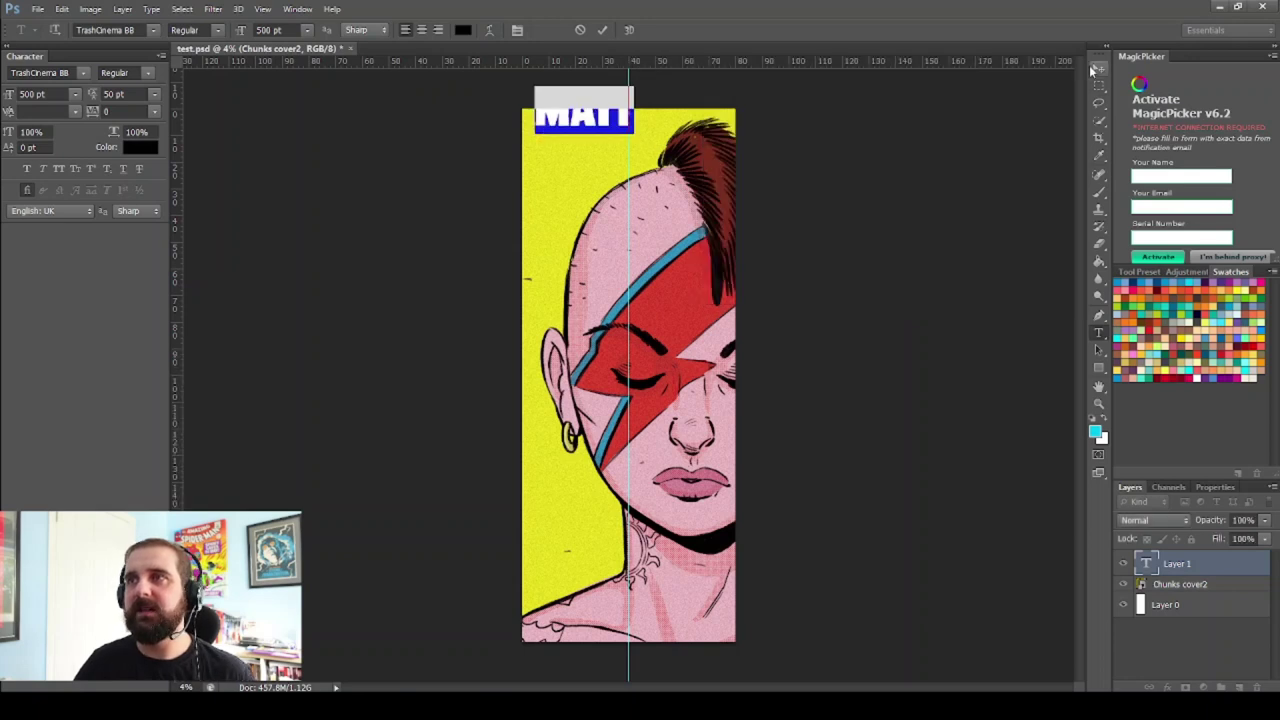
pyautogui.click(602, 30)
pyautogui.press('v')
pyautogui.moveTo(612, 130); pyautogui.dragTo(598, 147)
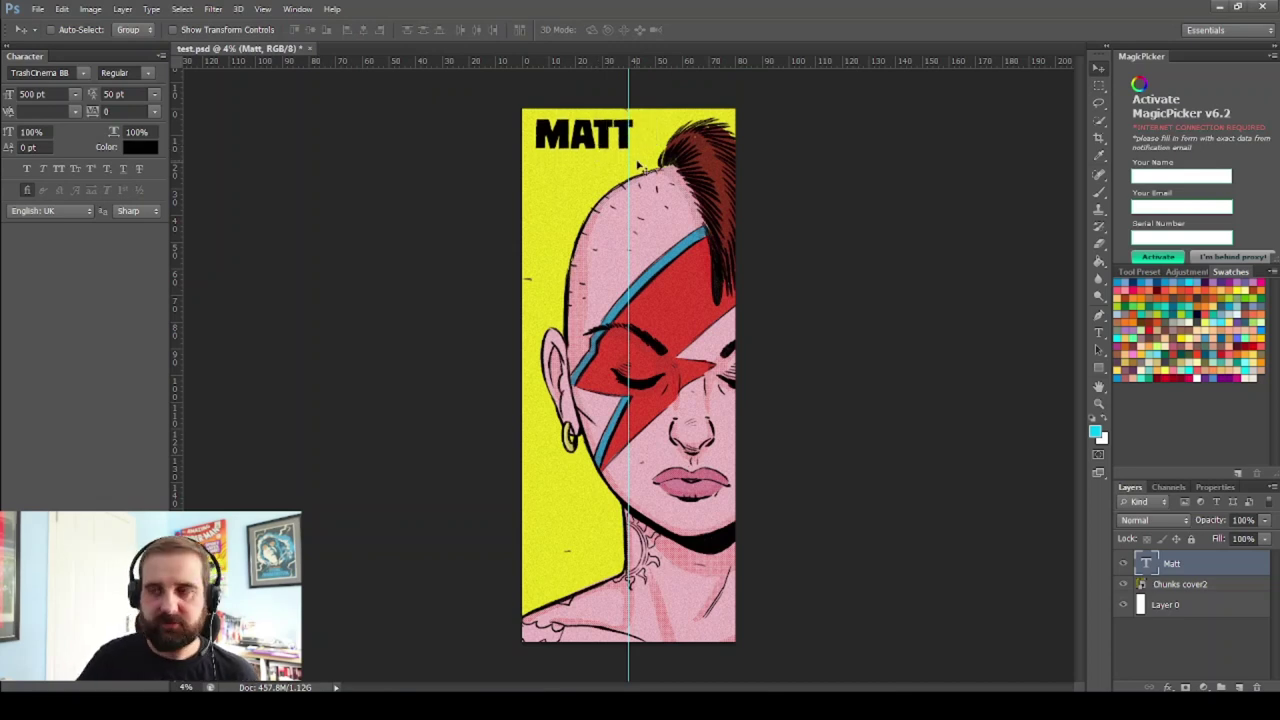
pyautogui.hotkey('ctrl', 'j')
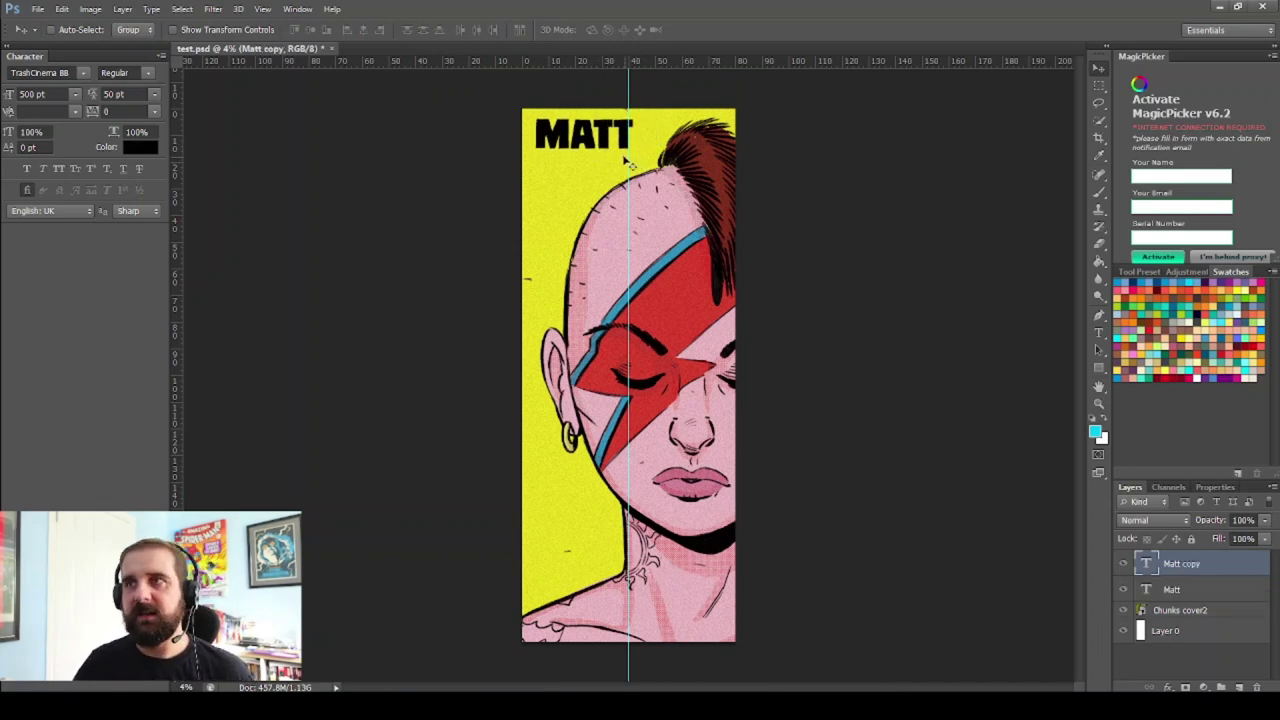
pyautogui.moveTo(598, 146); pyautogui.dragTo(598, 183)
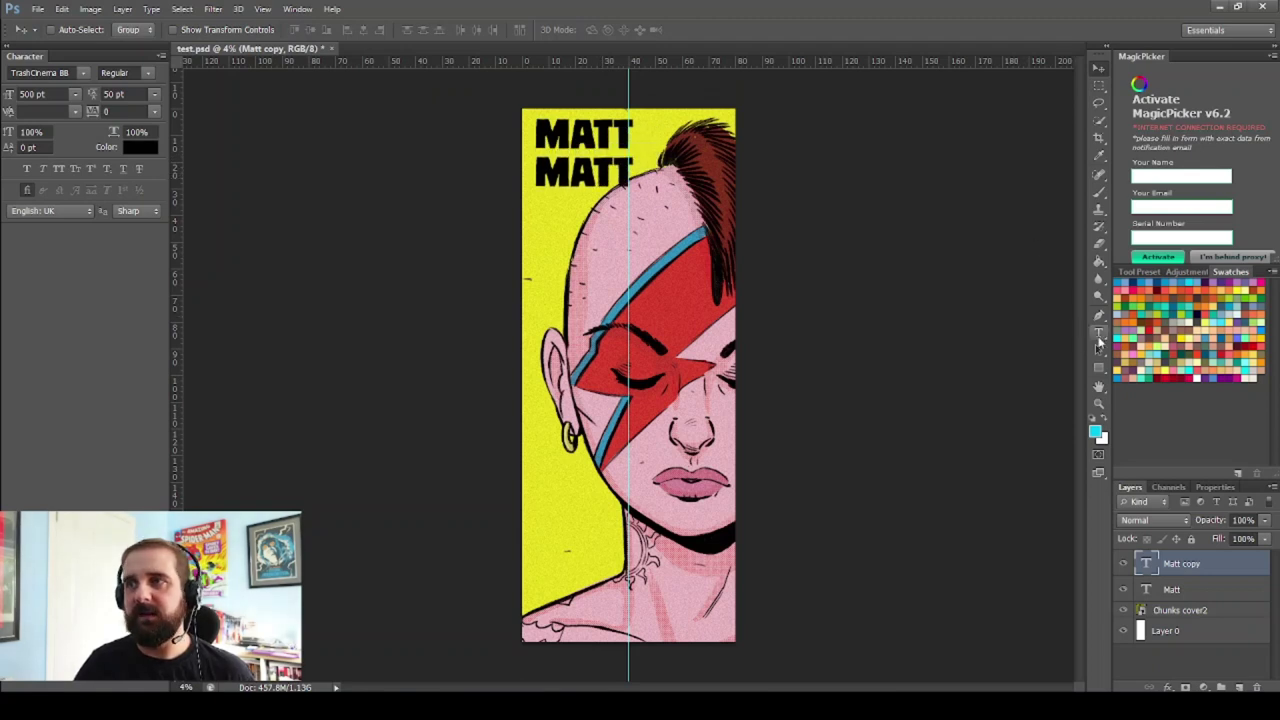
pyautogui.click(1098, 332)
pyautogui.doubleClick(588, 172)
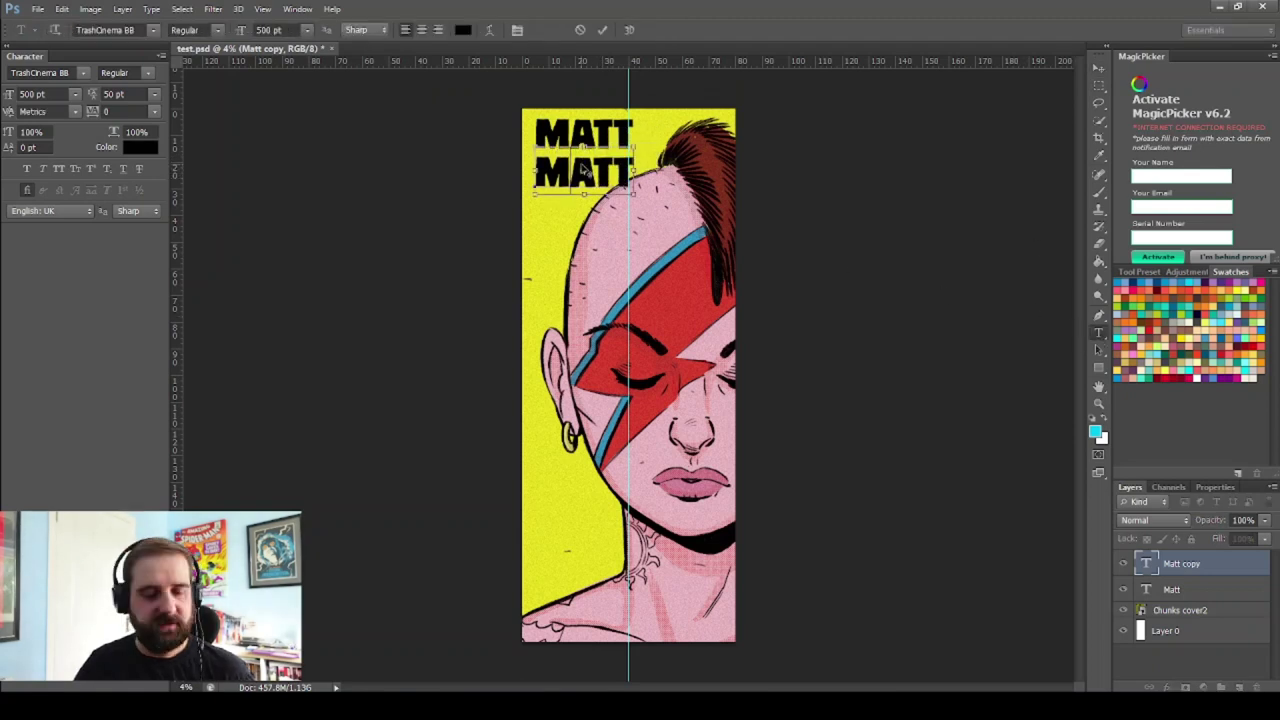
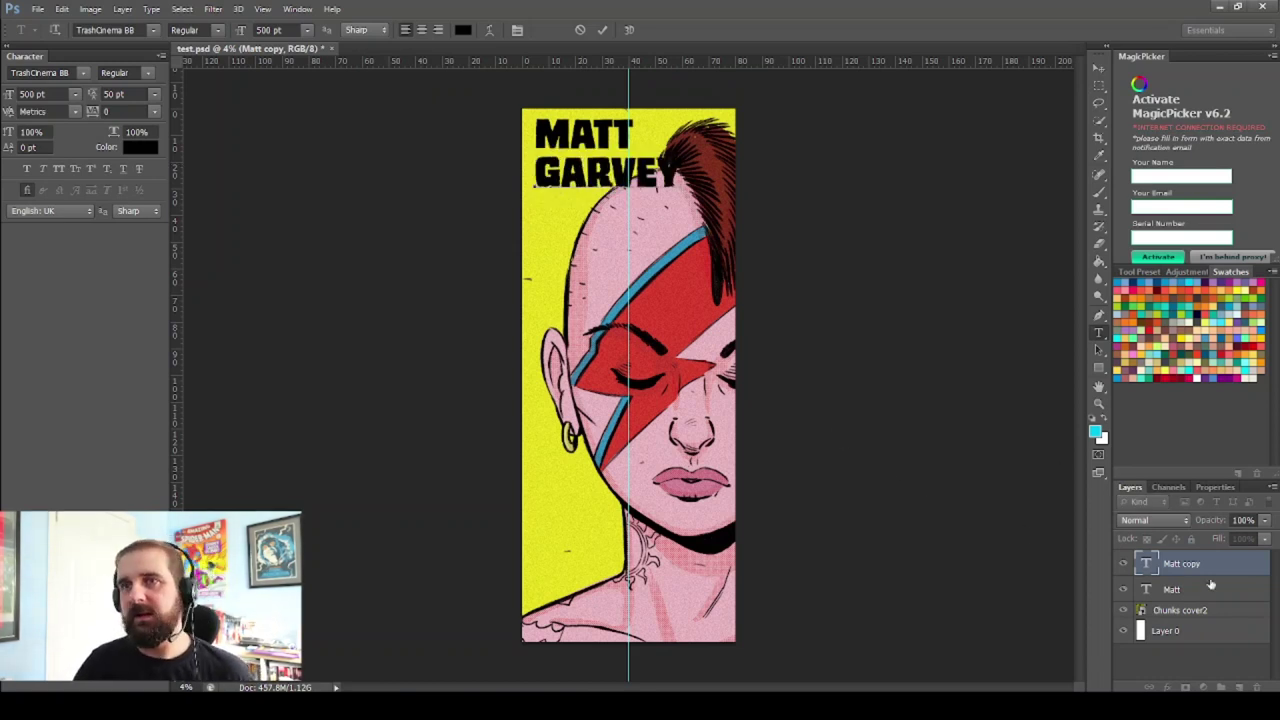
pyautogui.click(1176, 563)
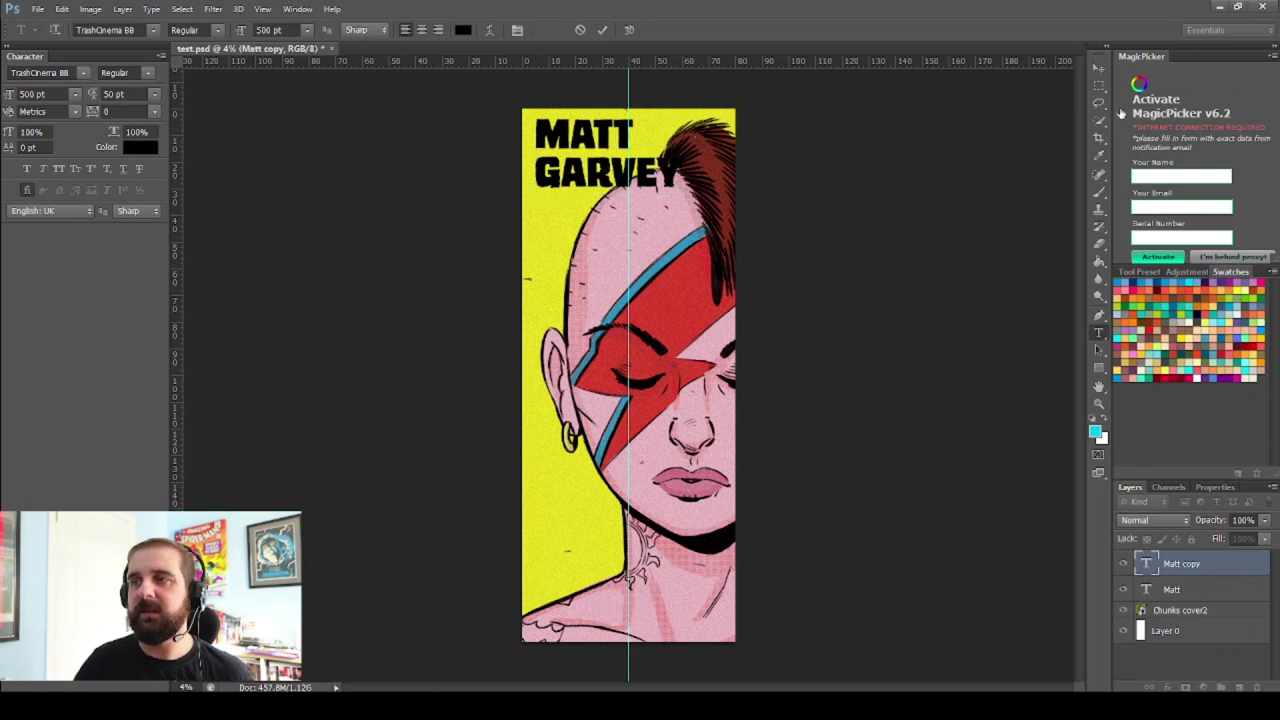
# Select both Matt and Garvey layers and nudge them down together
pyautogui.keyDown('shift'); pyautogui.click(1171, 589); pyautogui.keyUp('shift')
pyautogui.click(1099, 66)
pyautogui.hotkey('shift', 'Down')
pyautogui.hotkey('shift', 'Down')
pyautogui.hotkey('shift', 'Down')
pyautogui.hotkey('shift', 'Down')
pyautogui.hotkey('shift', 'Down')
pyautogui.hotkey('shift', 'Down')
pyautogui.hotkey('shift', 'Down')
pyautogui.hotkey('shift', 'Down')
pyautogui.hotkey('shift', 'Down')
pyautogui.hotkey('shift', 'Down')
pyautogui.hotkey('shift', 'Down')
pyautogui.hotkey('shift', 'Down')
pyautogui.hotkey('shift', 'Down')
pyautogui.hotkey('shift', 'Down')
pyautogui.hotkey('shift', 'Down')
pyautogui.hotkey('shift', 'Down')
pyautogui.hotkey('shift', 'Down')
pyautogui.hotkey('shift', 'Down')
pyautogui.hotkey('shift', 'Down')
pyautogui.hotkey('shift', 'Down')
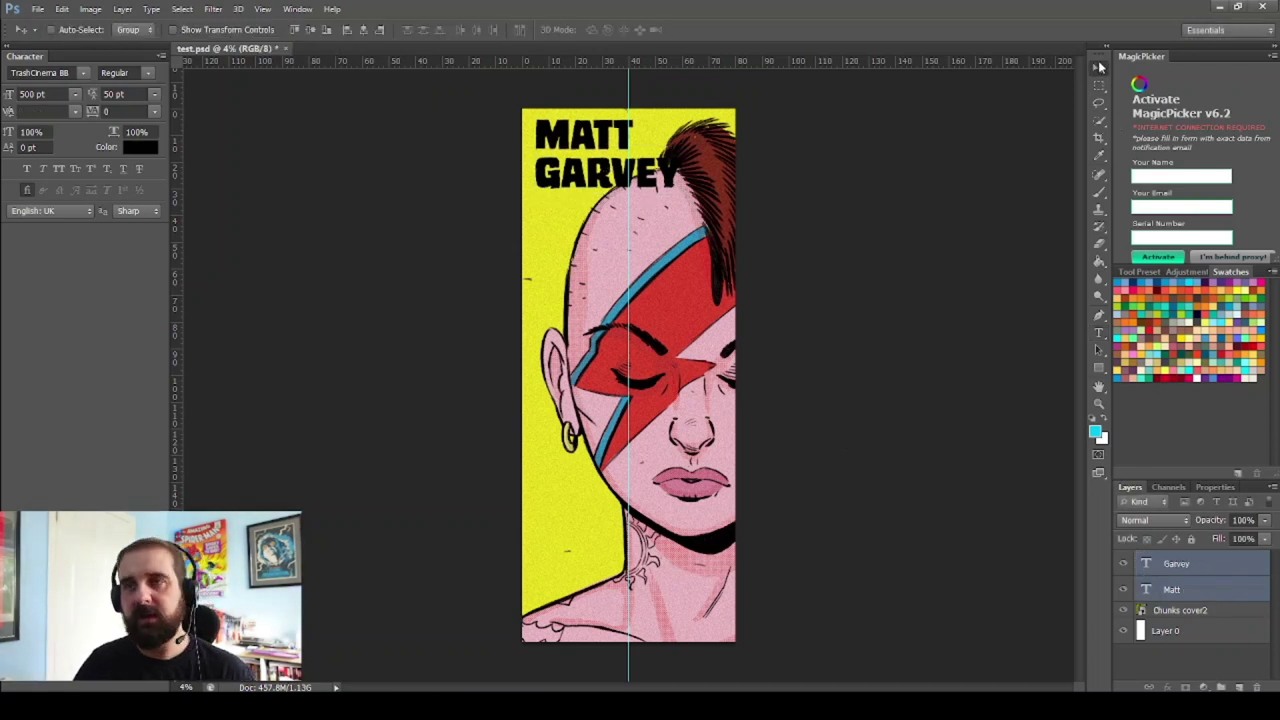
pyautogui.hotkey('shift', 'Down')
pyautogui.hotkey('shift', 'Down')
pyautogui.hotkey('shift', 'Down')
pyautogui.hotkey('shift', 'Down')
pyautogui.hotkey('shift', 'Down')
pyautogui.hotkey('shift', 'Down')
pyautogui.hotkey('shift', 'Down')
pyautogui.hotkey('shift', 'Down')
pyautogui.hotkey('shift', 'Down')
pyautogui.hotkey('shift', 'Down')
pyautogui.hotkey('shift', 'Down')
pyautogui.hotkey('shift', 'Down')
pyautogui.hotkey('shift', 'Down')
pyautogui.hotkey('shift', 'Down')
pyautogui.hotkey('shift', 'Down')
pyautogui.hotkey('shift', 'Down')
pyautogui.hotkey('shift', 'Down')
pyautogui.hotkey('shift', 'Down')
pyautogui.hotkey('shift', 'Down')
pyautogui.hotkey('shift', 'Down')
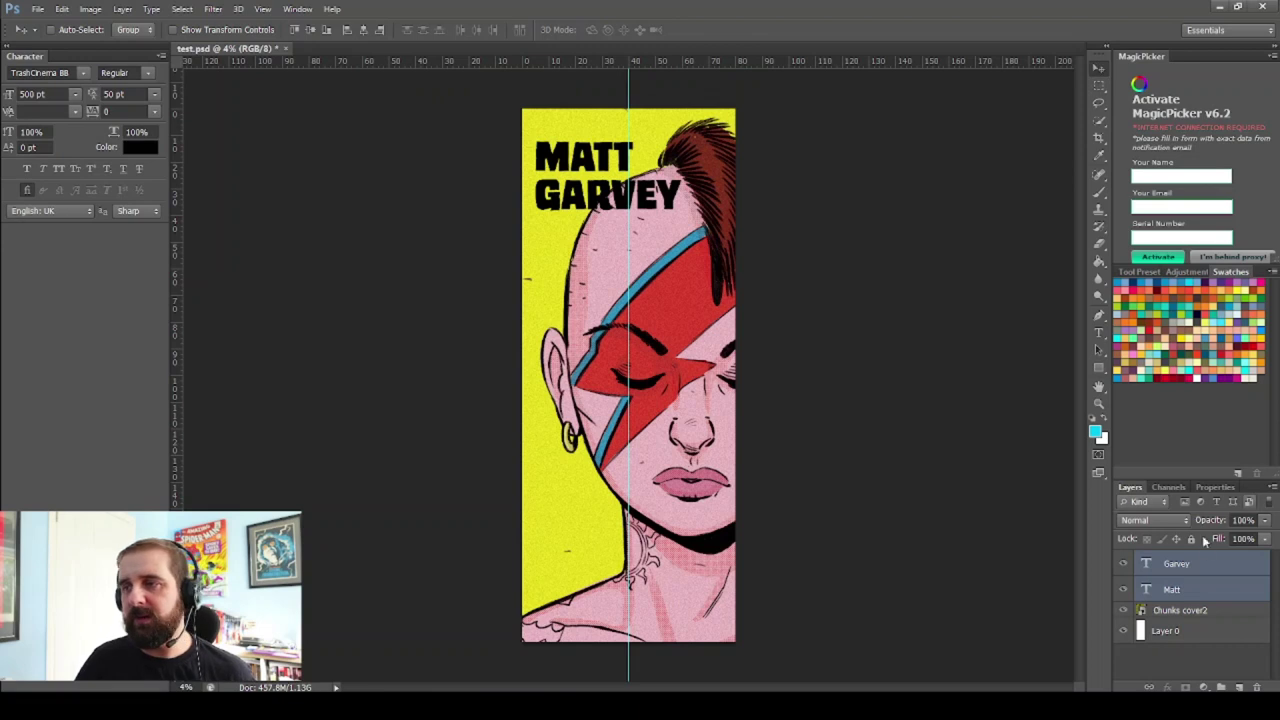
# Delete the Garvey, Matt and Chunks cover2 layers
pyautogui.keyDown('shift'); pyautogui.click(1192, 610); pyautogui.keyUp('shift')
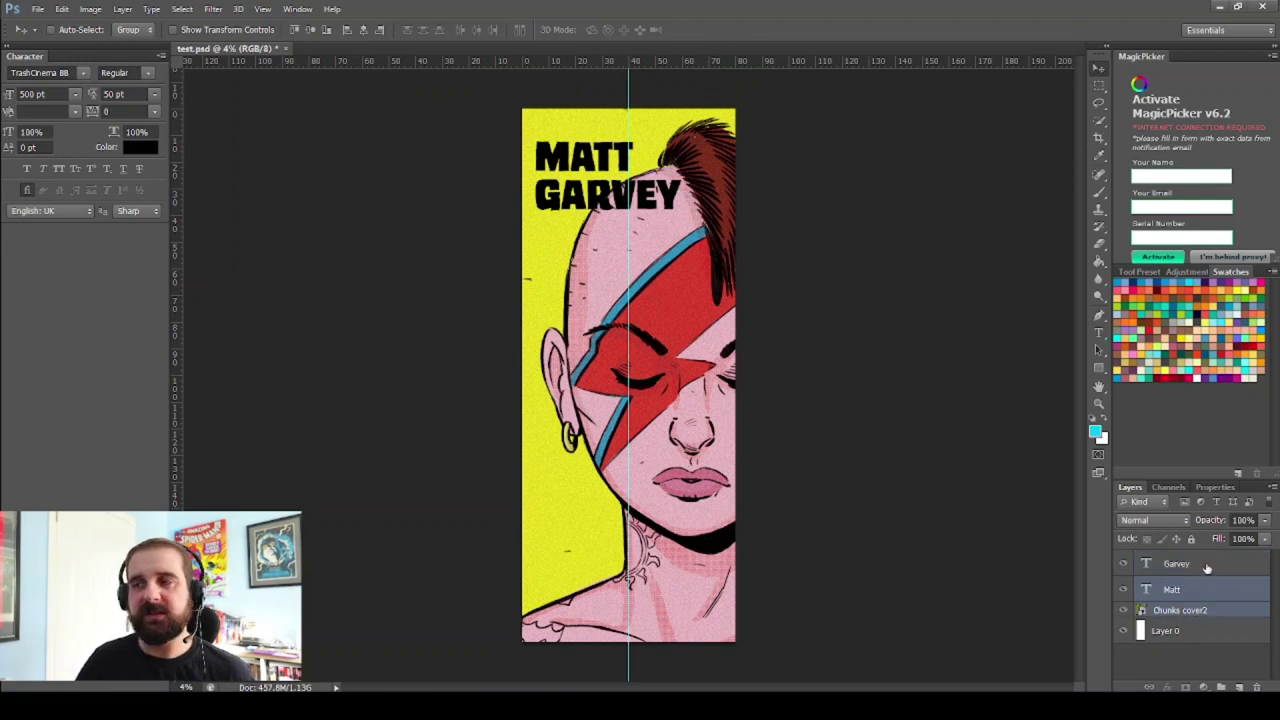
pyautogui.keyDown('shift'); pyautogui.click(1207, 568); pyautogui.keyUp('shift')
pyautogui.moveTo(1222, 622); pyautogui.dragTo(1258, 688)
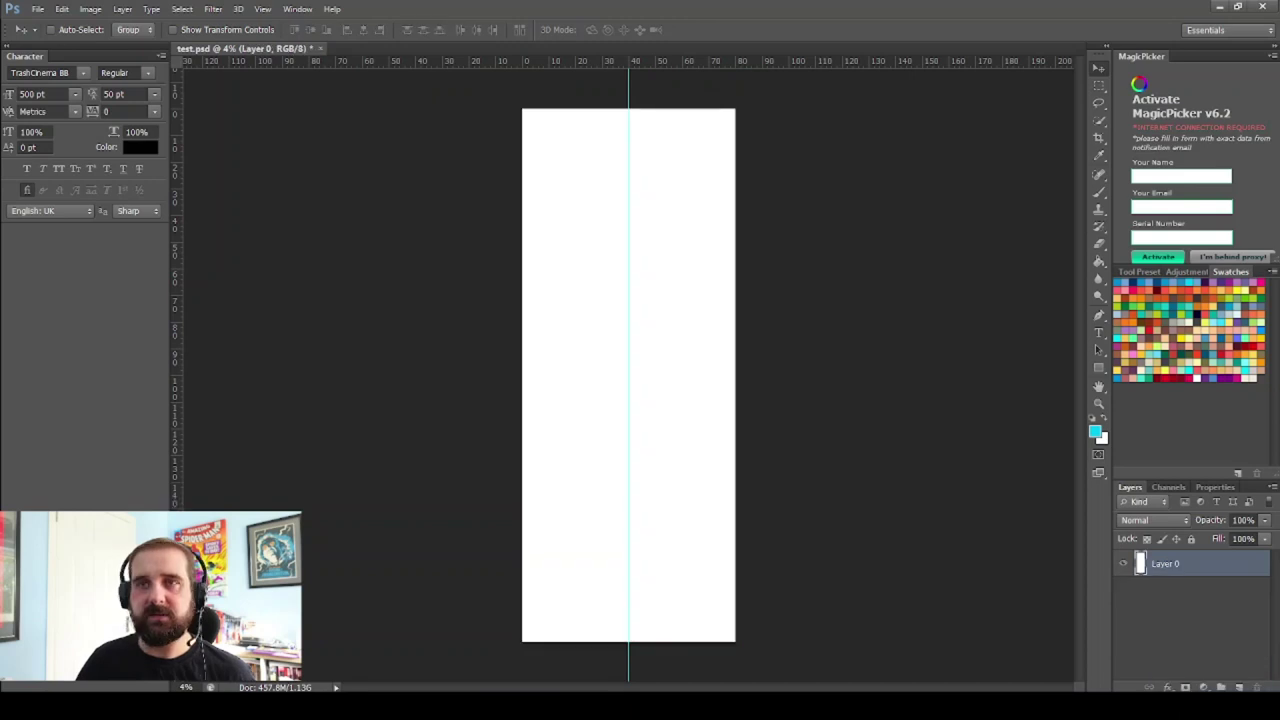
# Place comic page 01 and scale it to about 796% so it fills the canvas
pyautogui.hotkey('alt', 'Tab')
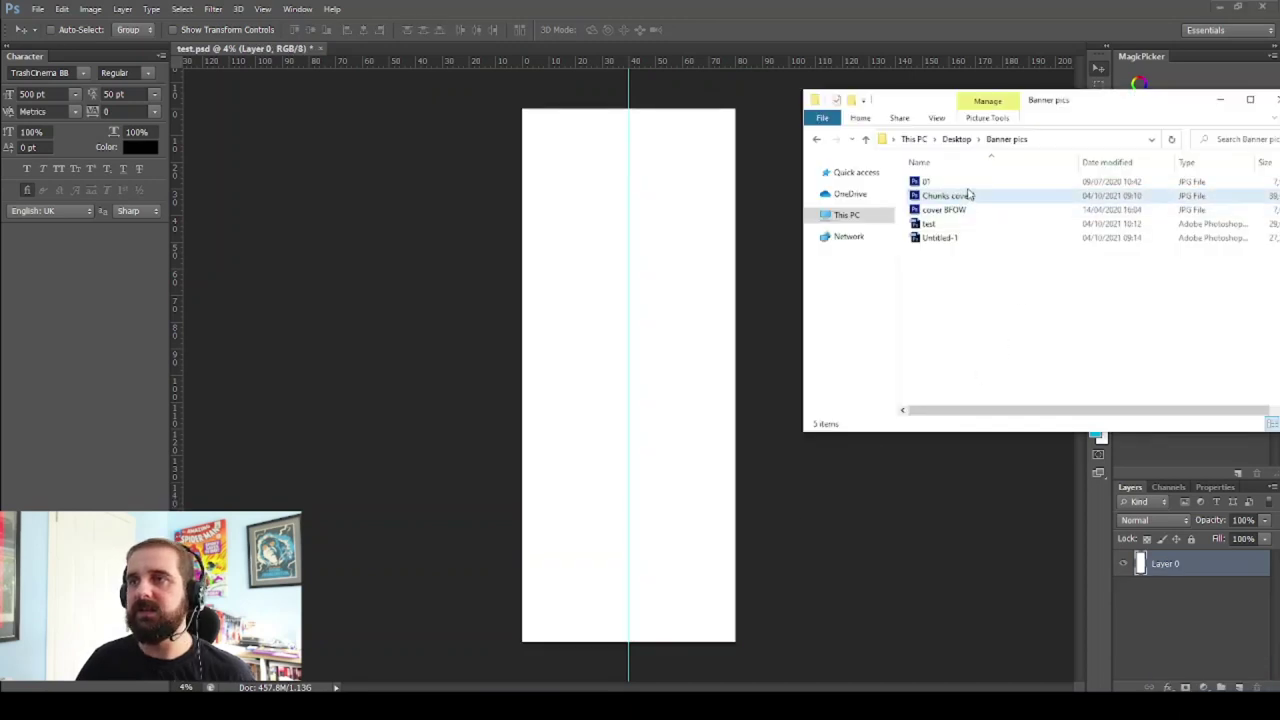
pyautogui.click(970, 184)
pyautogui.moveTo(975, 190); pyautogui.dragTo(677, 248)
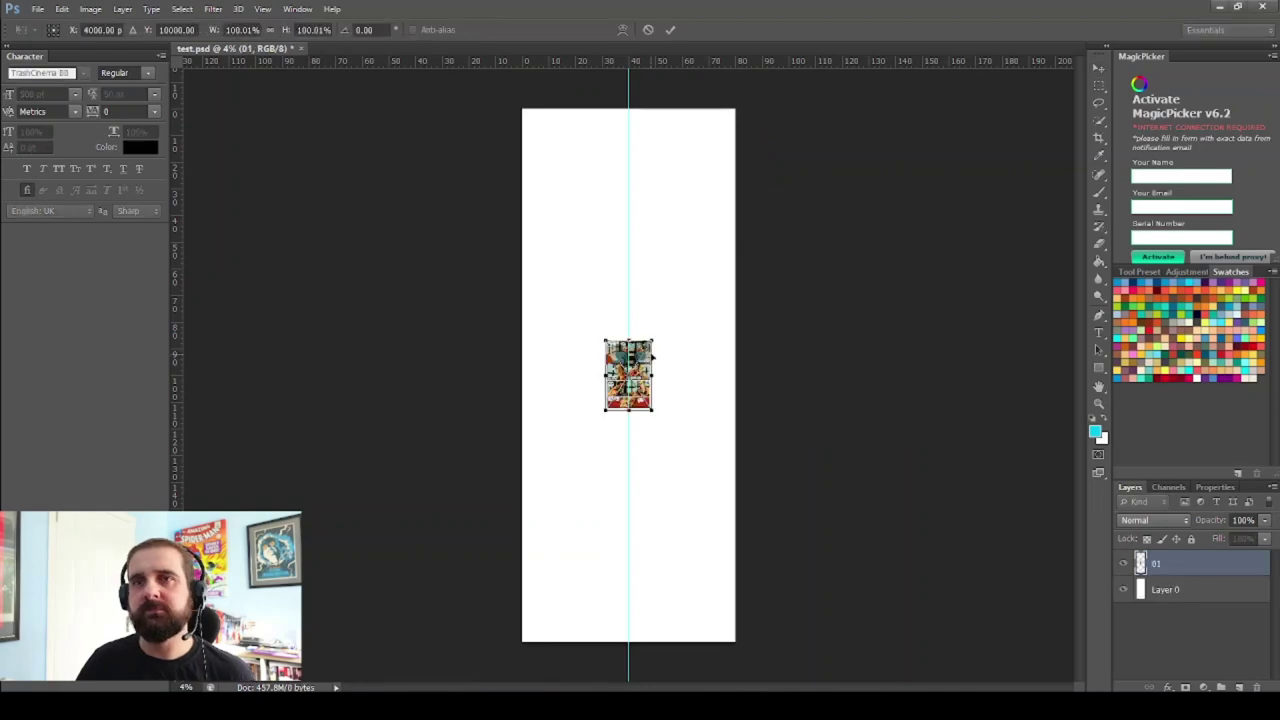
pyautogui.moveTo(655, 342); pyautogui.dragTo(811, 100)
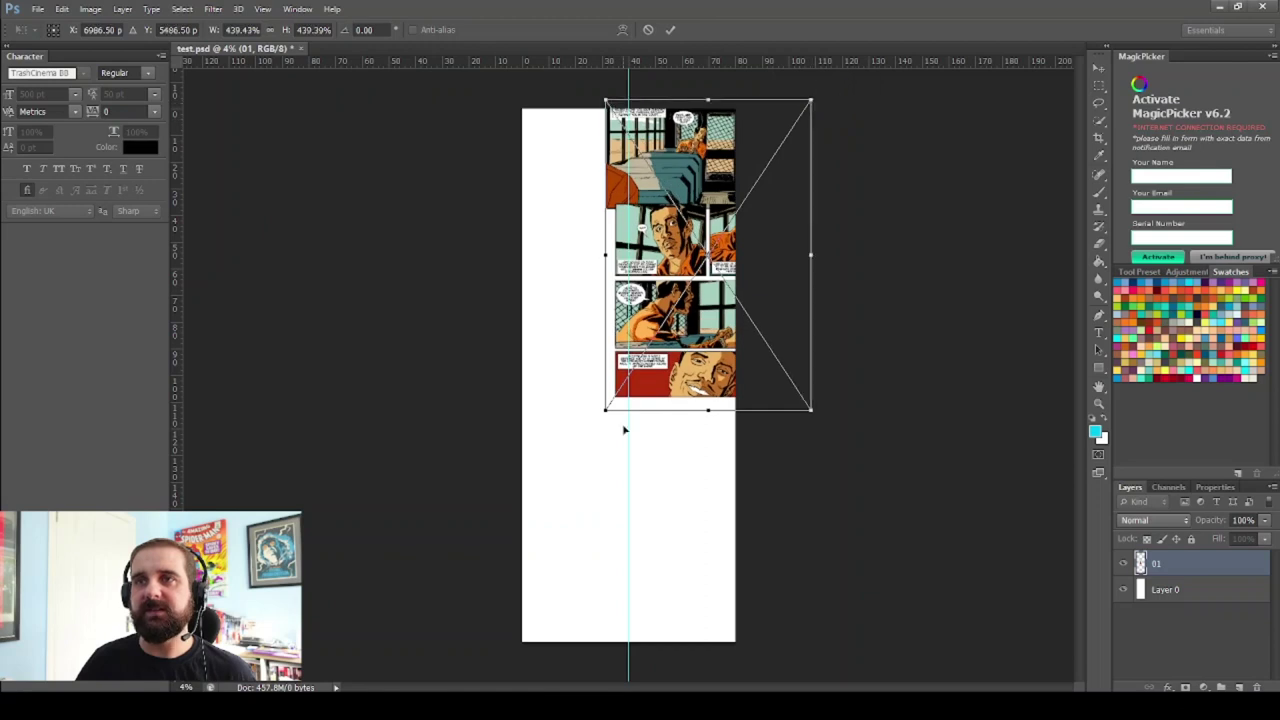
pyautogui.moveTo(606, 410); pyautogui.dragTo(416, 594)
pyautogui.moveTo(810, 612); pyautogui.dragTo(830, 636)
pyautogui.moveTo(457, 647); pyautogui.dragTo(443, 648)
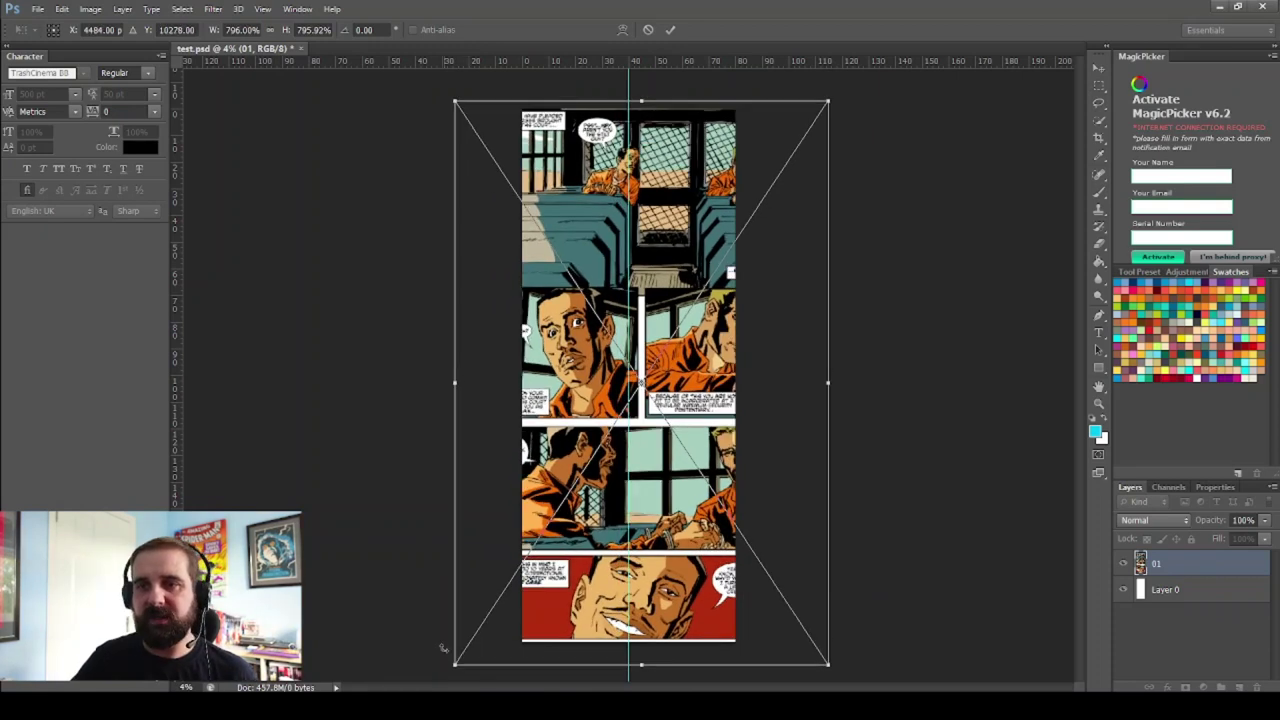
pyautogui.press('Left')
pyautogui.press('Left')
pyautogui.press('Left')
pyautogui.press('Down')
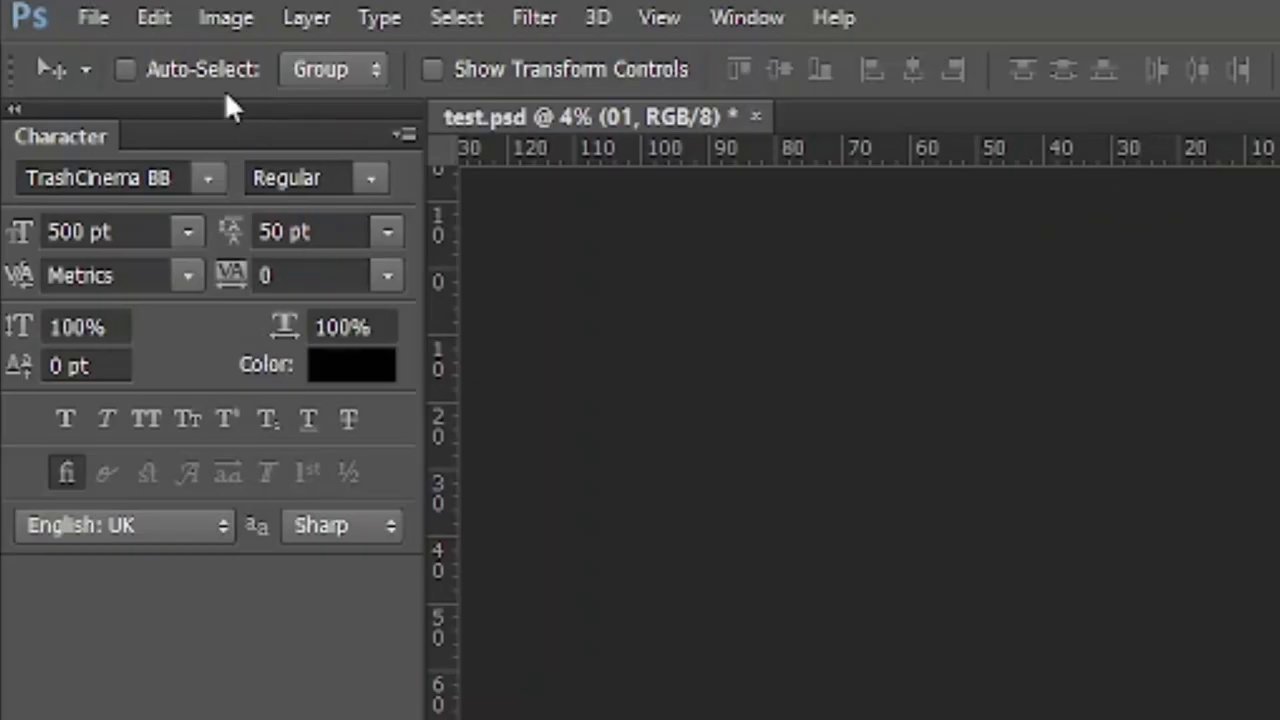
pyautogui.click(243, 17)
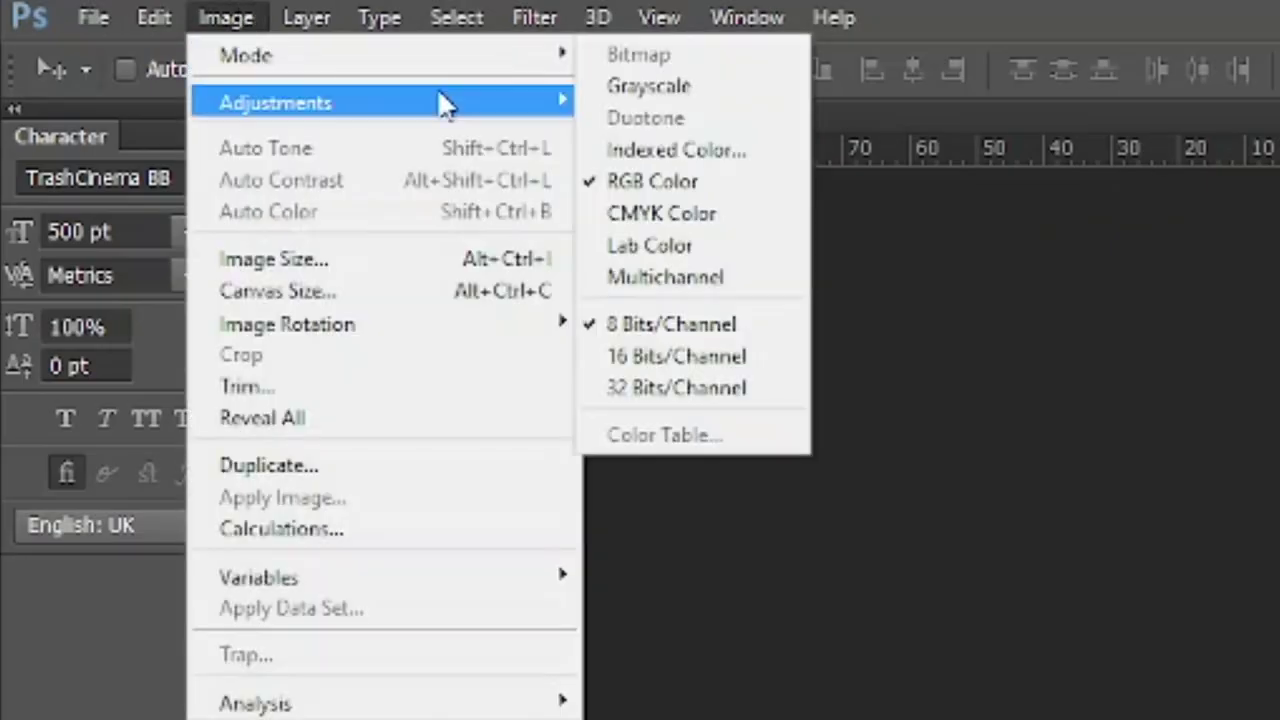
# Convert the document to Grayscale, then back to CMYK Color mode
pyautogui.click(735, 85)
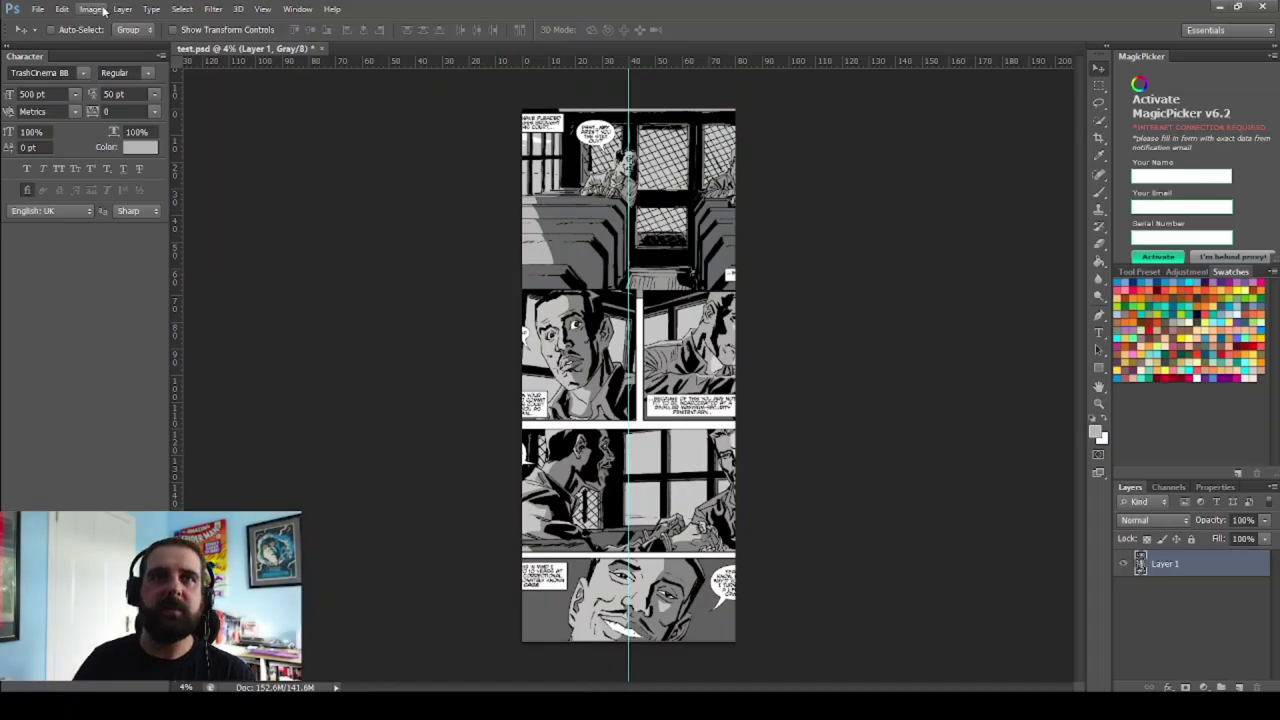
pyautogui.click(92, 9)
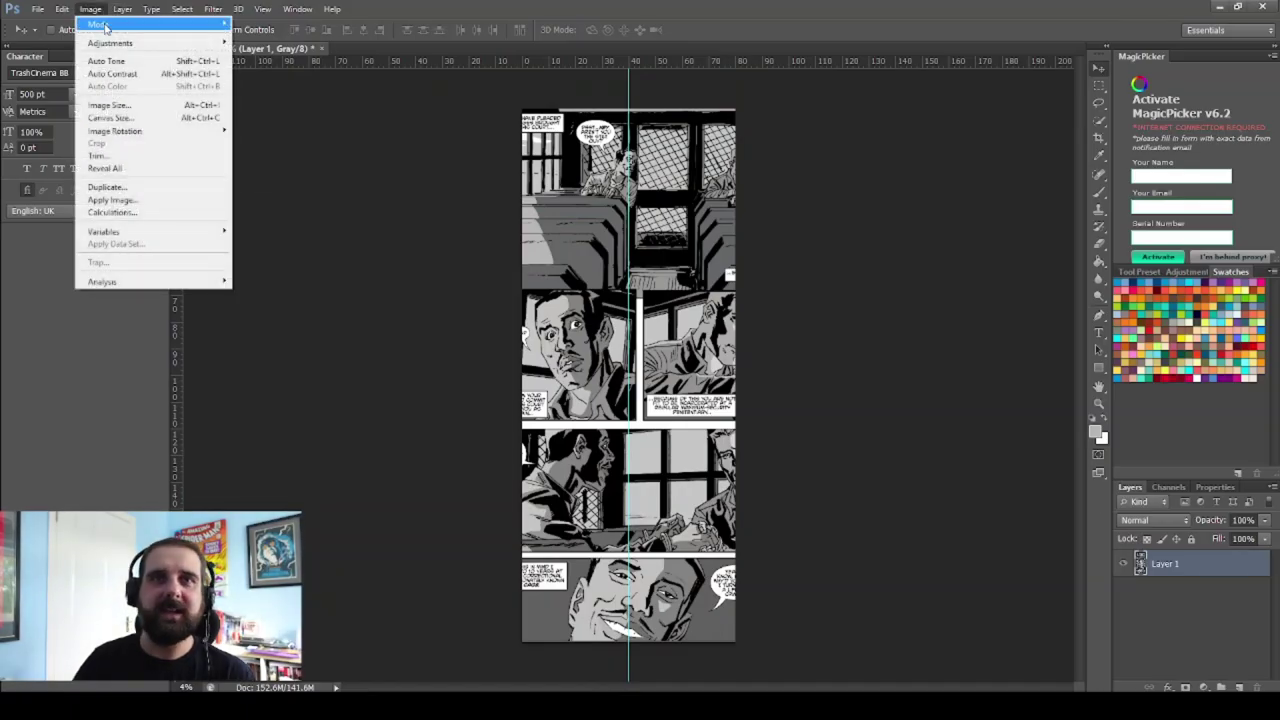
pyautogui.moveTo(100, 24)
pyautogui.click(265, 88)
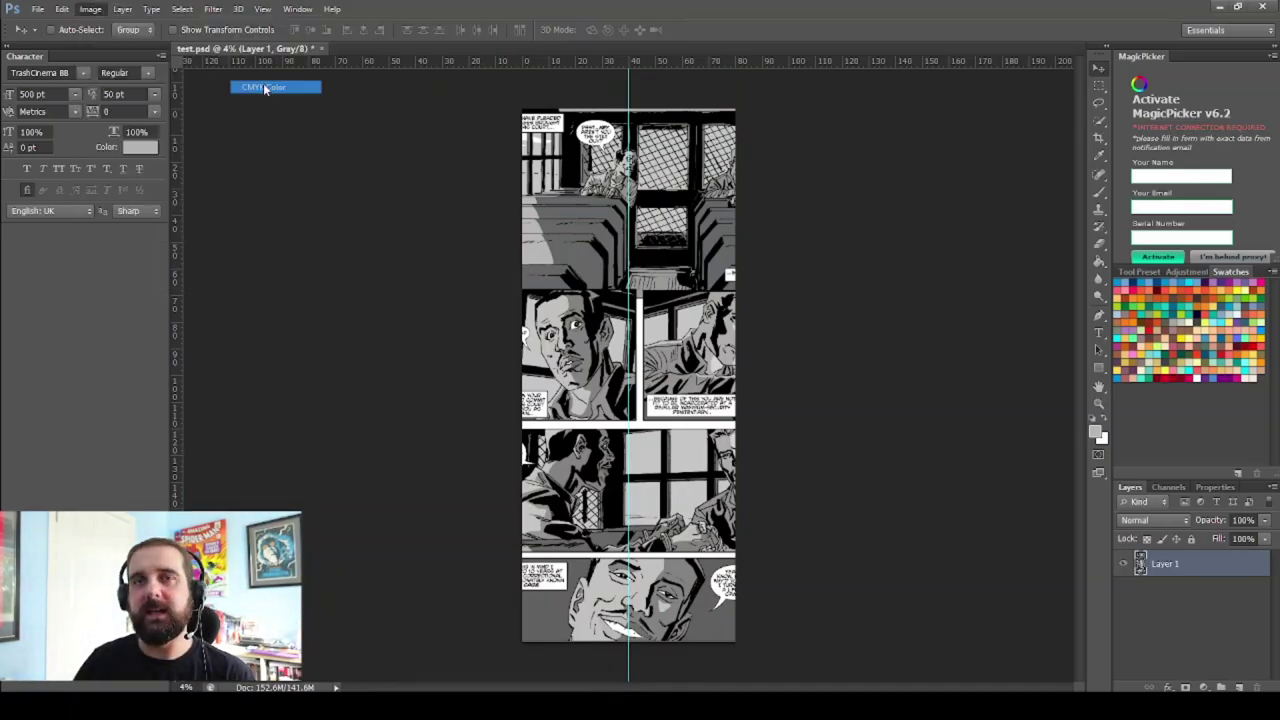
# Set the foreground text colour to yellow
pyautogui.click(1095, 432)
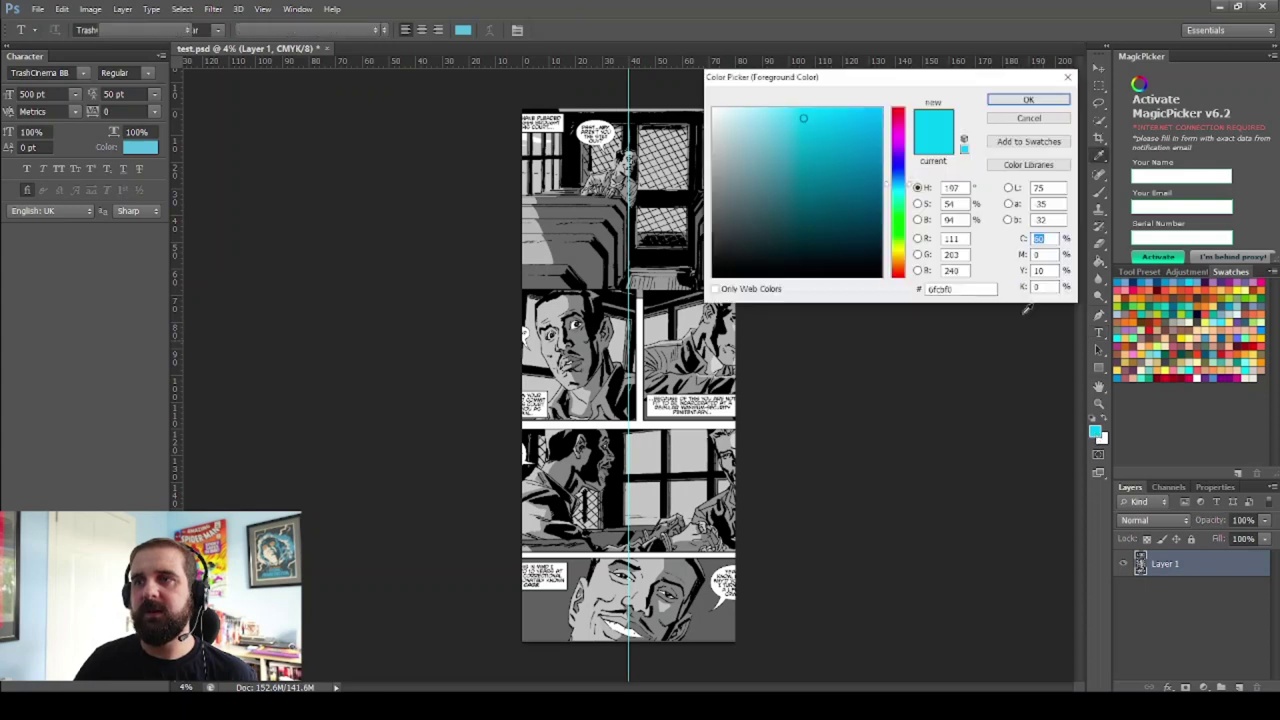
pyautogui.click(898, 247)
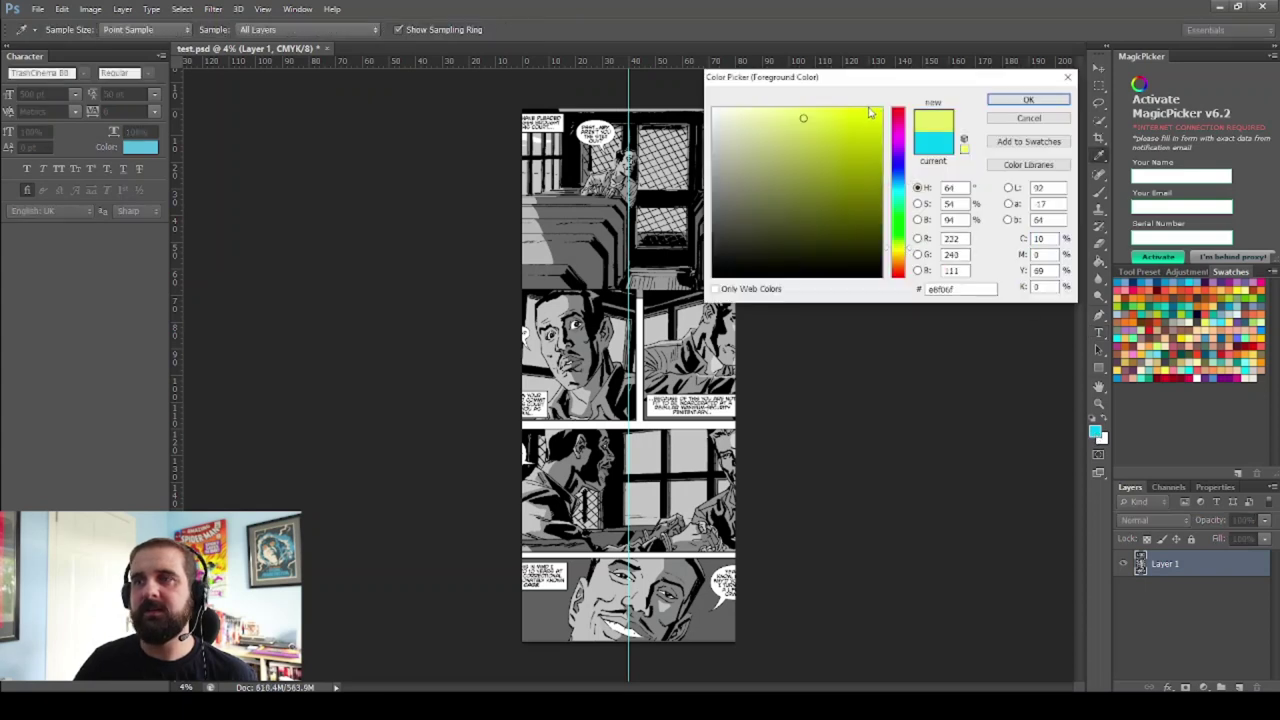
pyautogui.click(1009, 104)
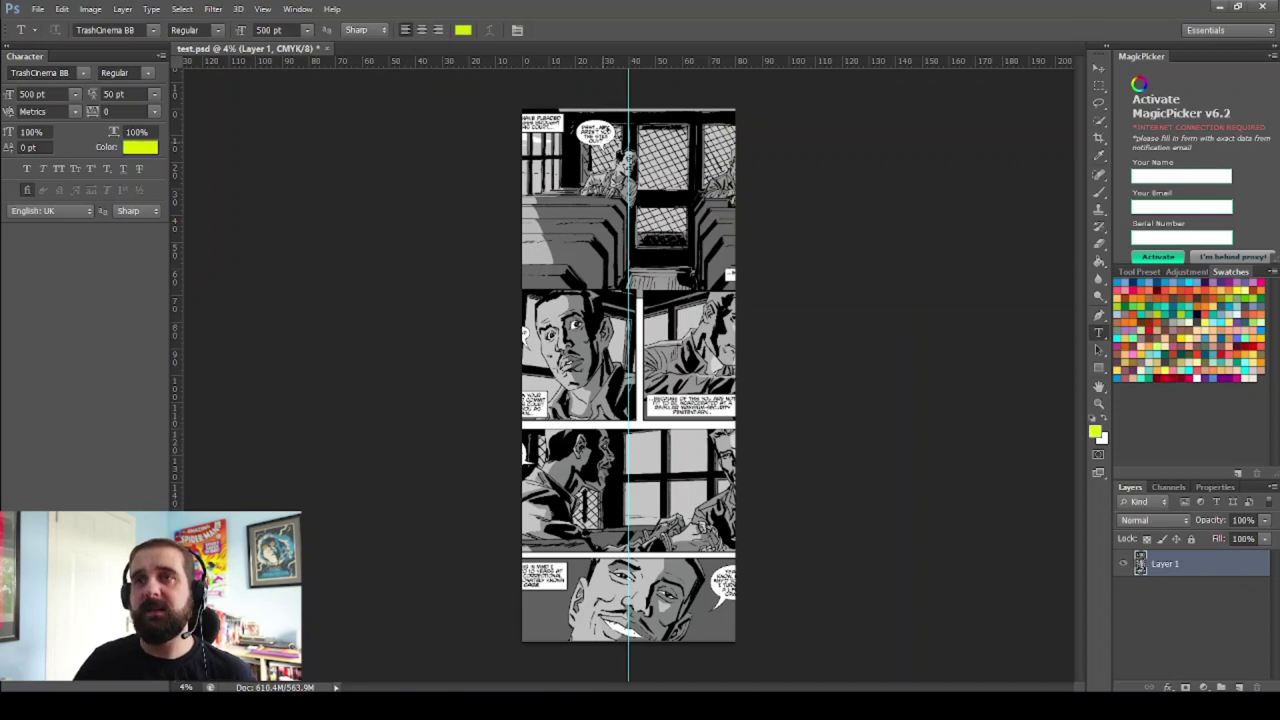
pyautogui.click(604, 118)
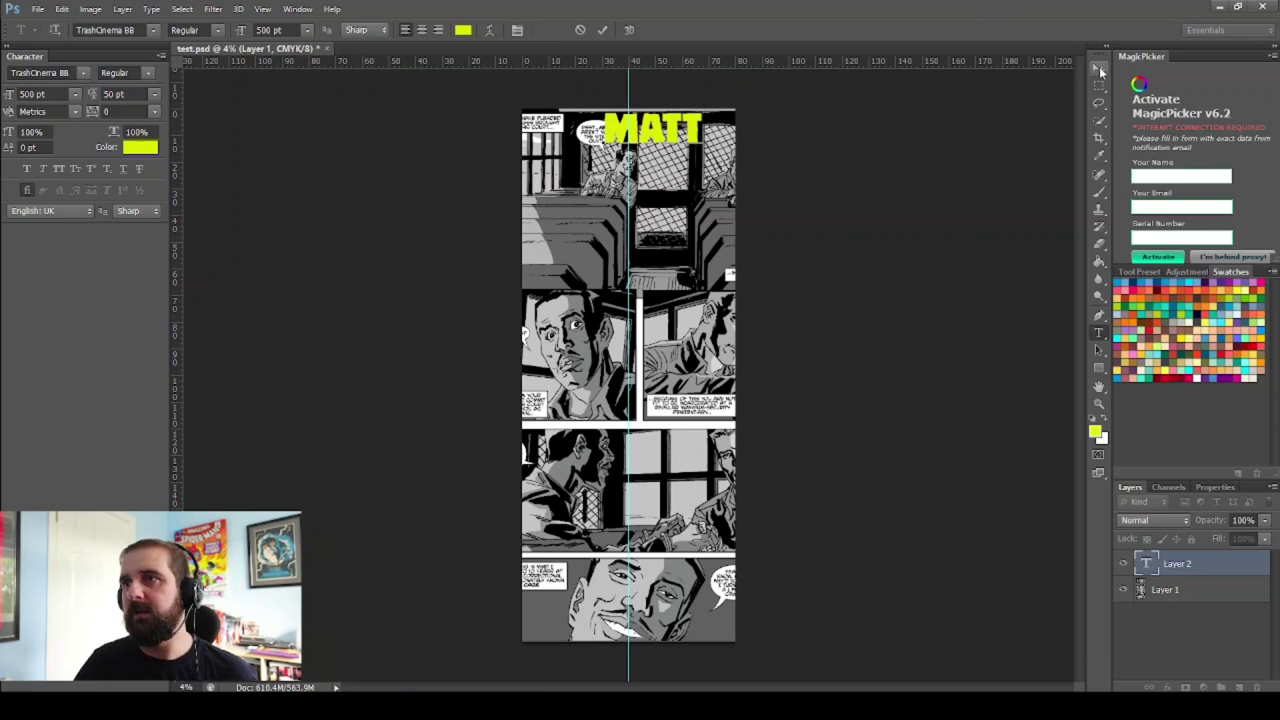
# Type a yellow MATT title and position it over the top panel
pyautogui.hotkey('ctrl', 'Return')
pyautogui.press('v')
pyautogui.moveTo(672, 130); pyautogui.dragTo(655, 129)
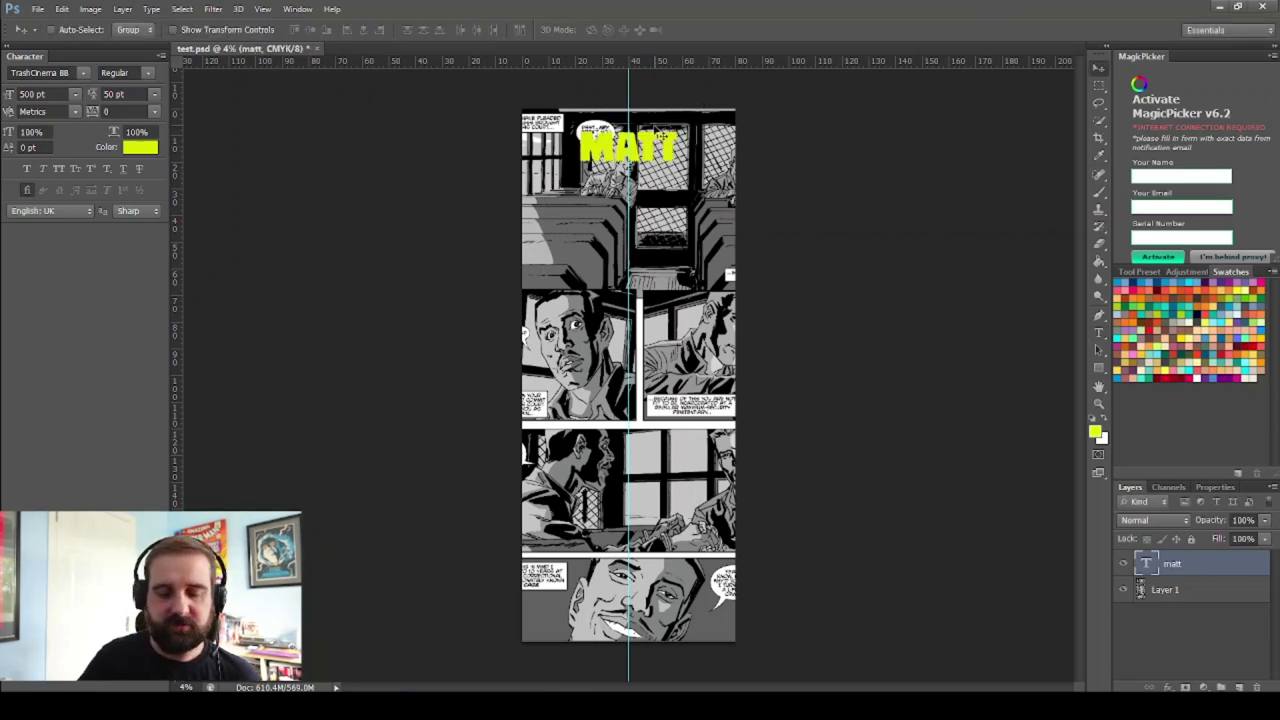
# Duplicate the MATT layer, move the copy below, and retype it as Garvey
pyautogui.hotkey('ctrl', 'j')
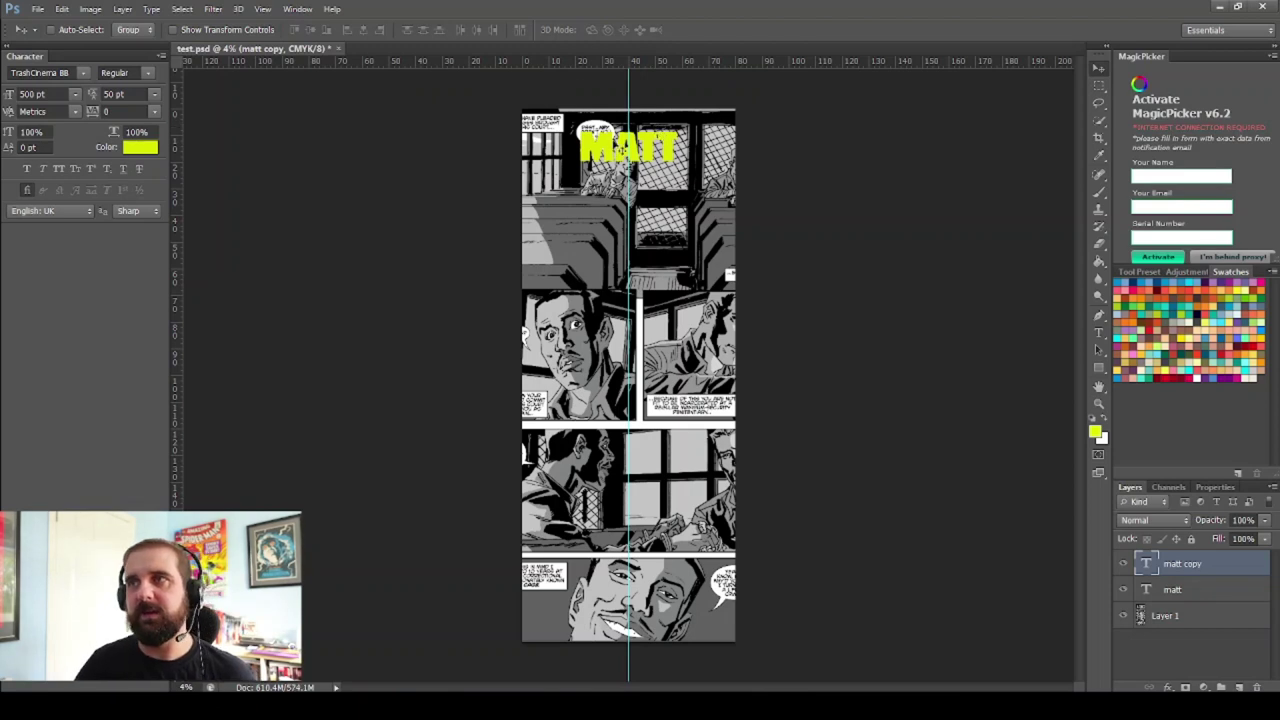
pyautogui.moveTo(655, 150); pyautogui.dragTo(660, 190)
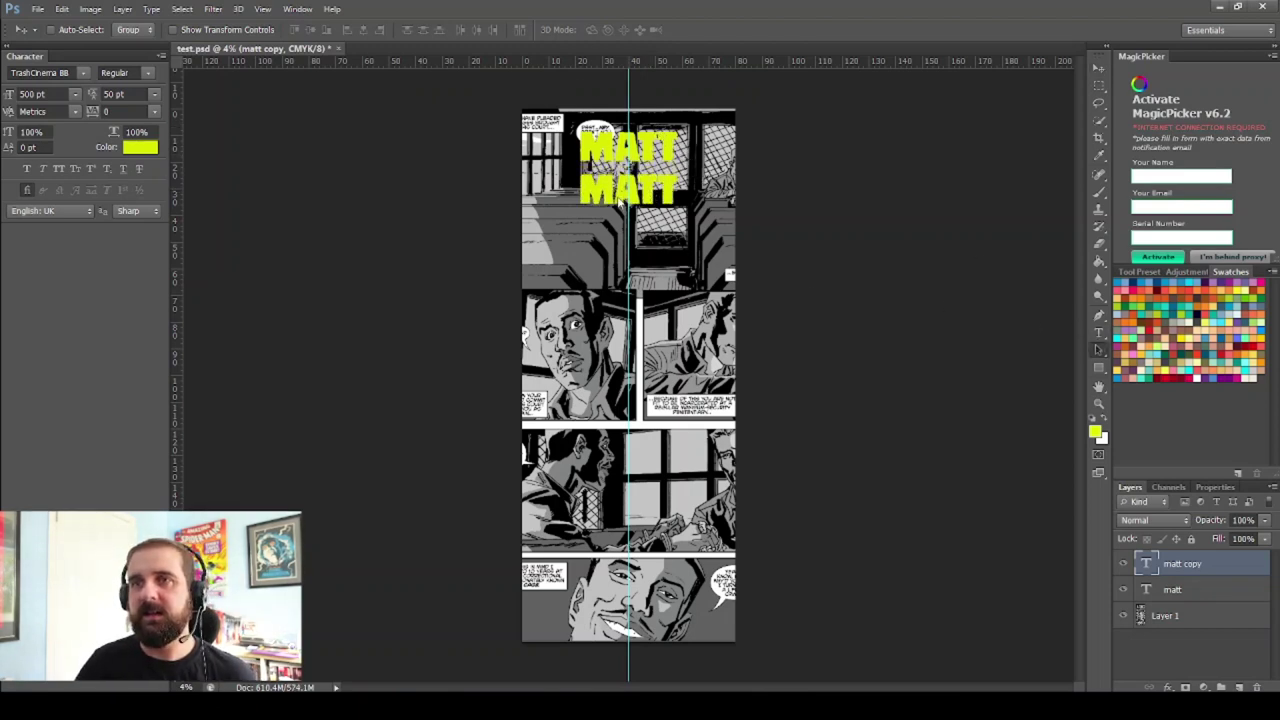
pyautogui.press('a')
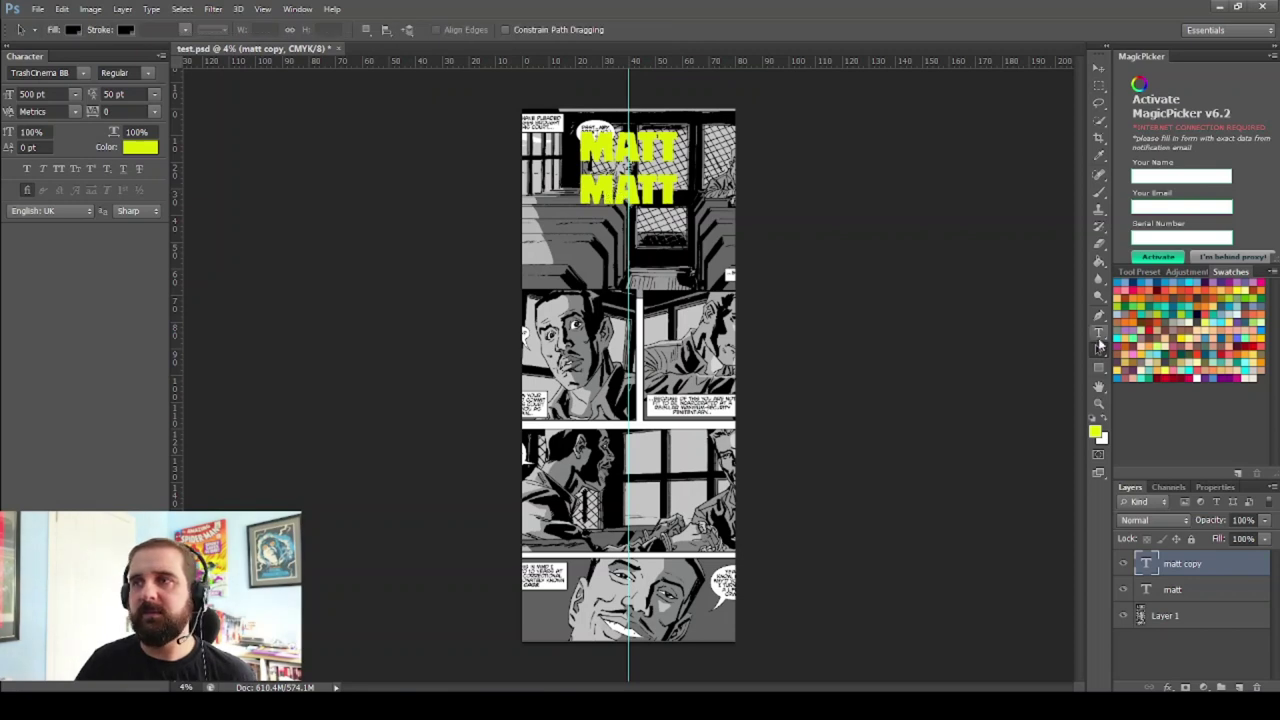
pyautogui.click(1099, 332)
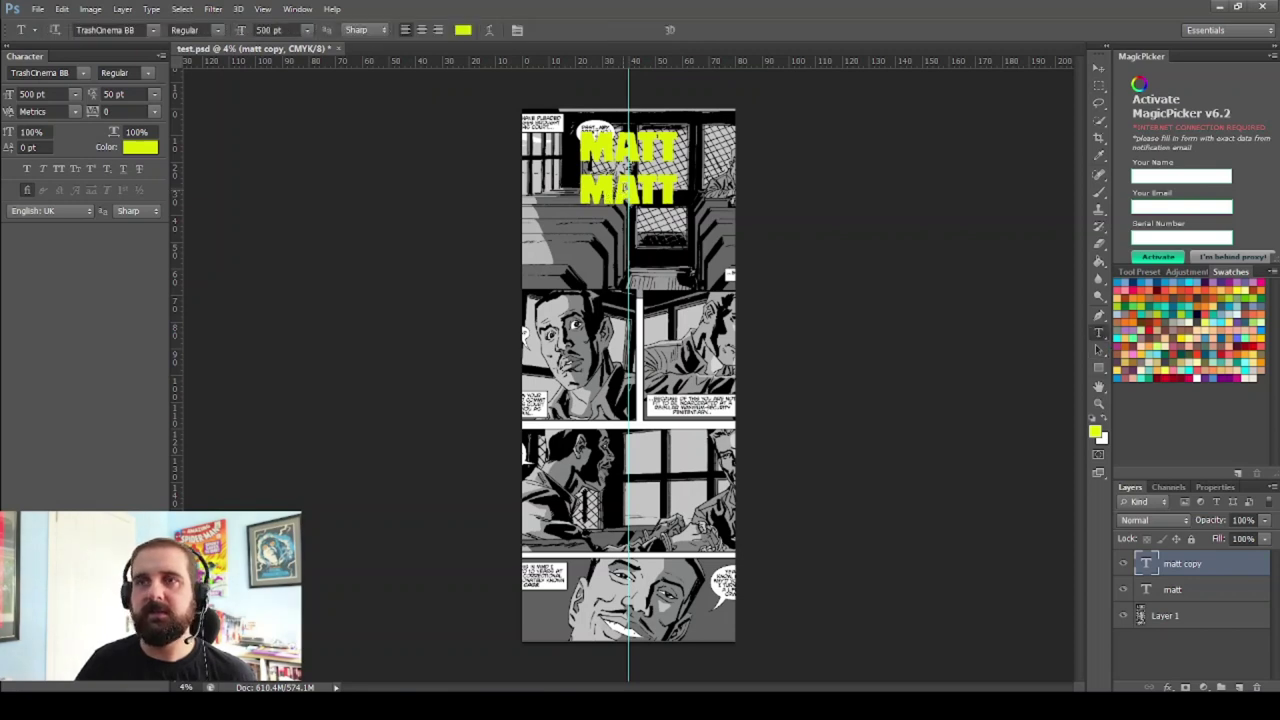
pyautogui.doubleClick(612, 185)
pyautogui.click(599, 195)
pyautogui.click(1099, 68)
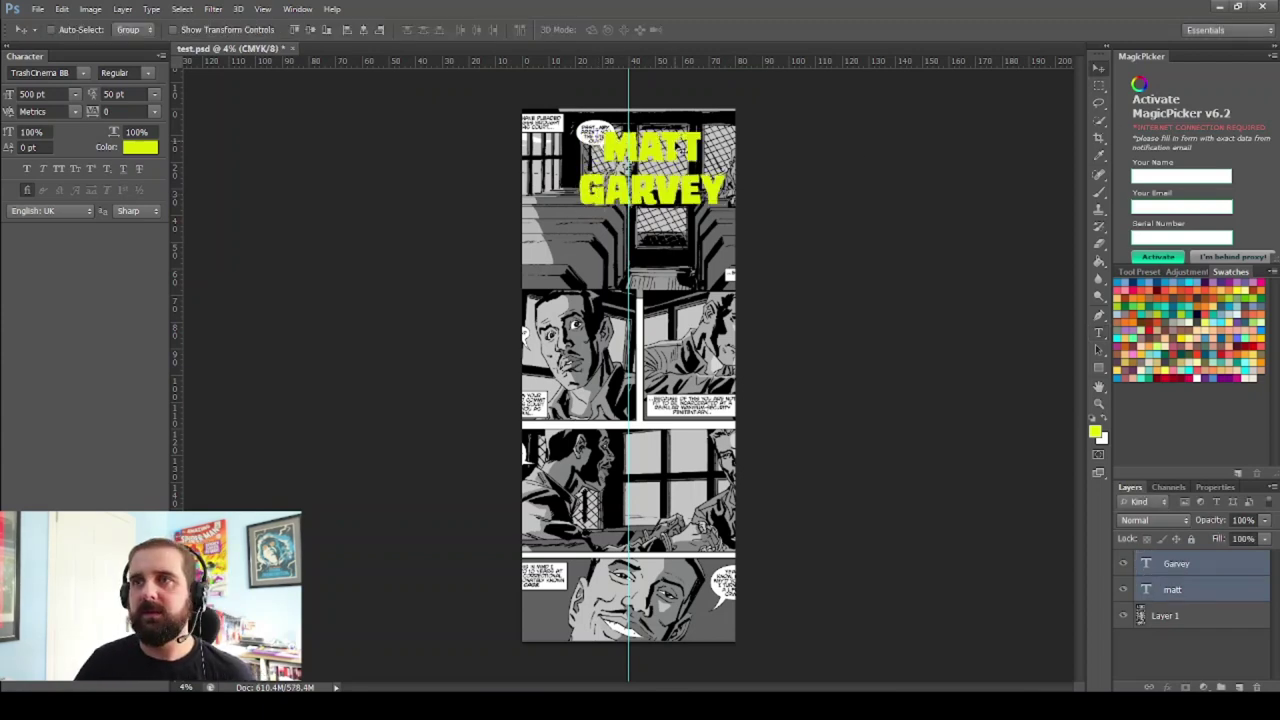
# Shift both title lines left with Free Transform at 100% and apply
pyautogui.hotkey('ctrl', 't')
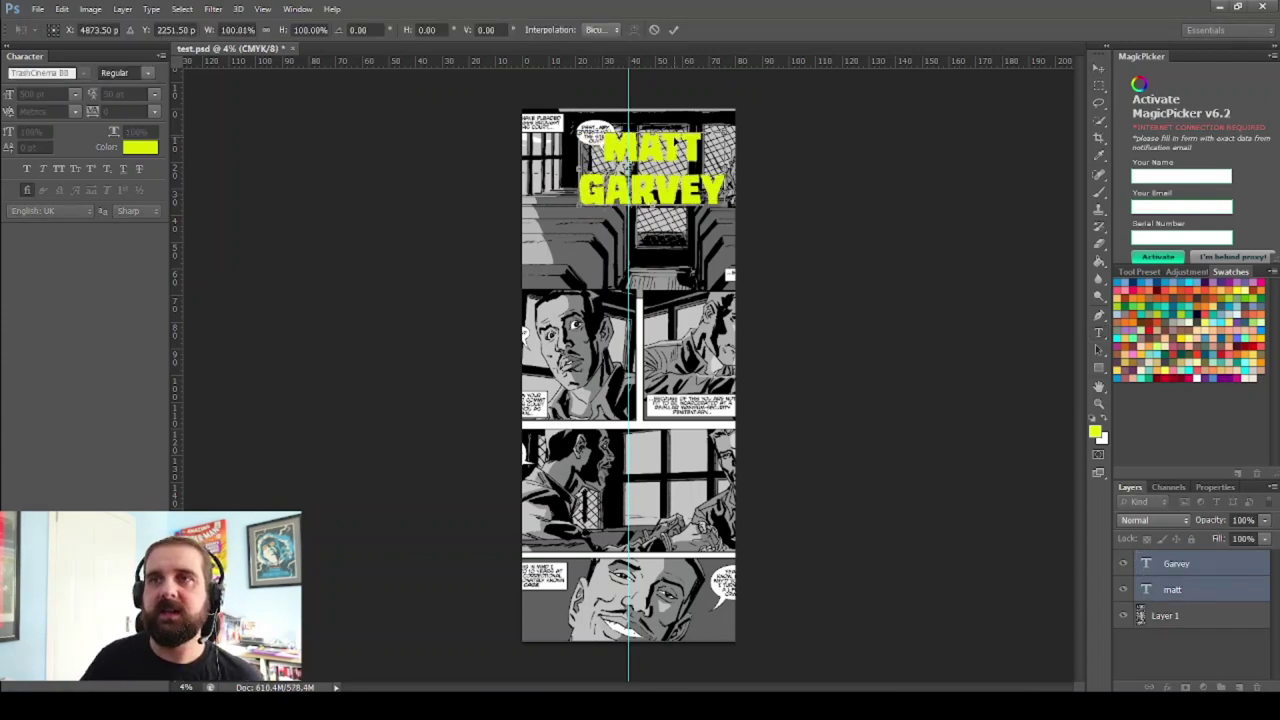
pyautogui.hotkey('shift', 'Left')
pyautogui.hotkey('shift', 'Left')
pyautogui.hotkey('shift', 'Left')
pyautogui.hotkey('shift', 'Left')
pyautogui.hotkey('shift', 'Left')
pyautogui.hotkey('shift', 'Left')
pyautogui.hotkey('shift', 'Left')
pyautogui.hotkey('shift', 'Left')
pyautogui.hotkey('shift', 'Left')
pyautogui.hotkey('shift', 'Left')
pyautogui.hotkey('shift', 'Left')
pyautogui.hotkey('shift', 'Left')
pyautogui.hotkey('shift', 'Left')
pyautogui.hotkey('shift', 'Left')
pyautogui.hotkey('shift', 'Left')
pyautogui.hotkey('shift', 'Left')
pyautogui.hotkey('shift', 'Left')
pyautogui.hotkey('shift', 'Left')
pyautogui.hotkey('shift', 'Left')
pyautogui.hotkey('shift', 'Left')
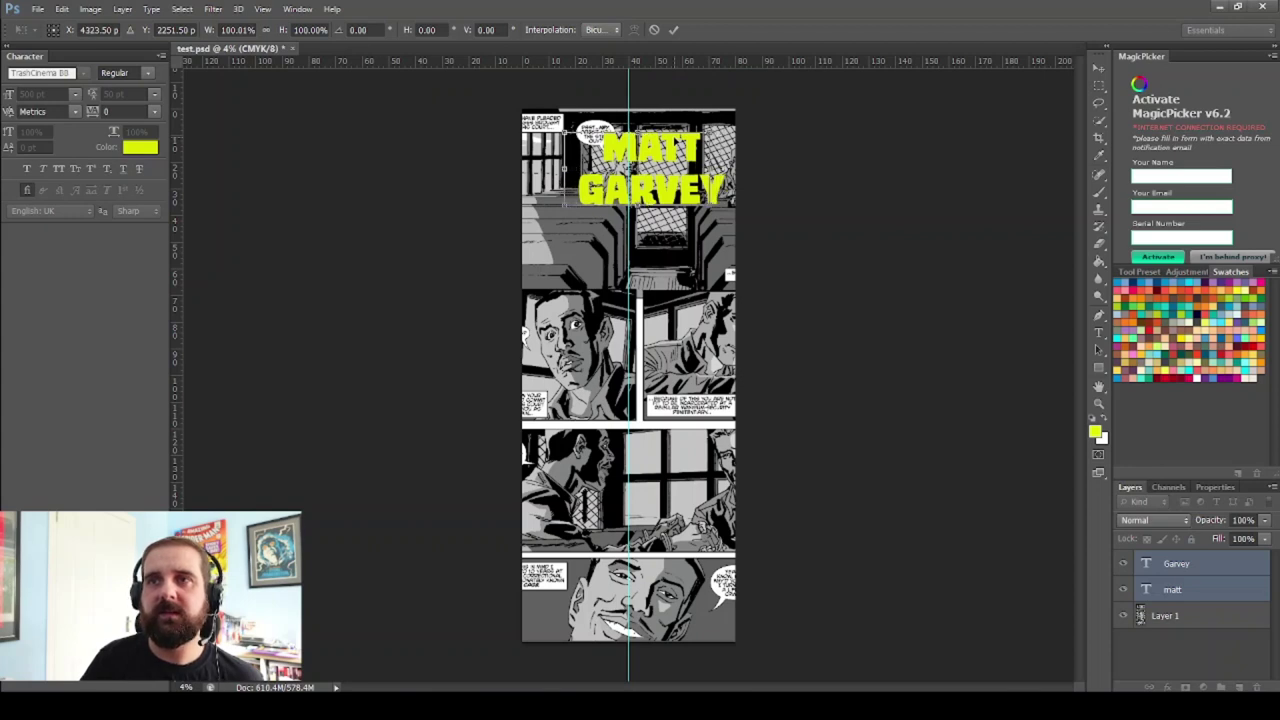
pyautogui.press('Return')
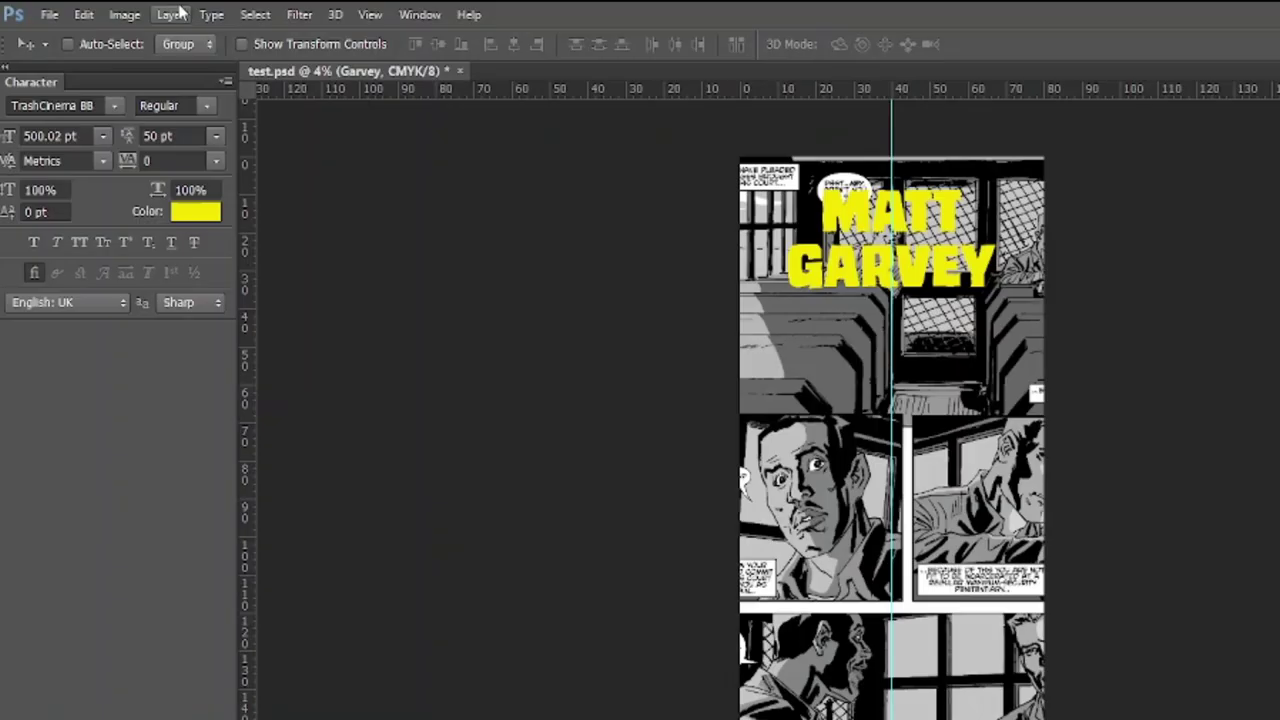
# Flatten the image and start saving it under the name '1 banner'
pyautogui.click(127, 8)
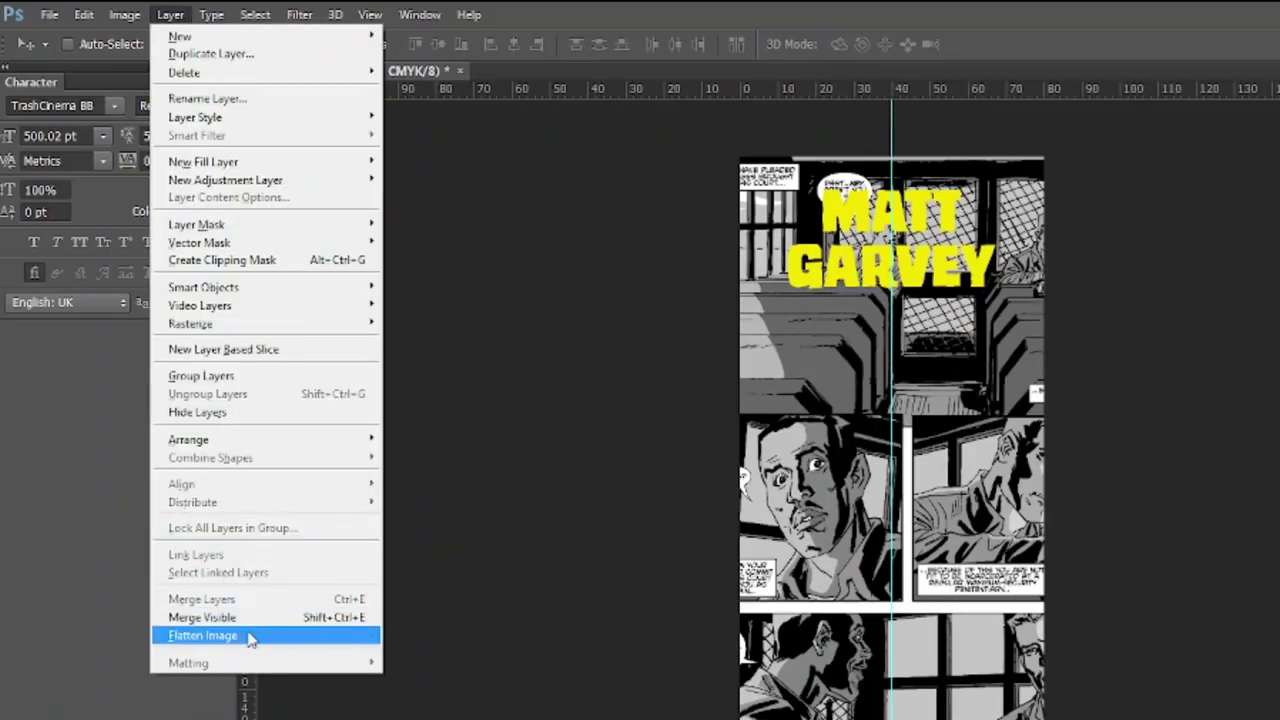
pyautogui.click(246, 634)
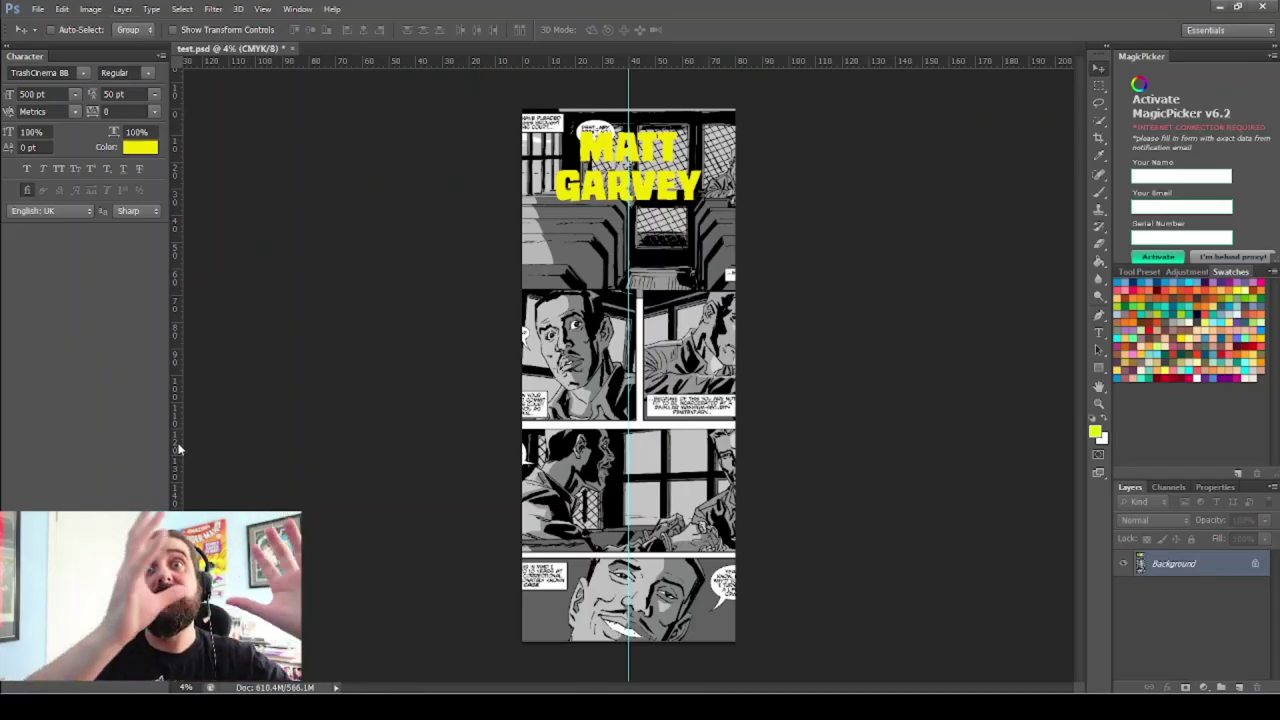
pyautogui.click(37, 9)
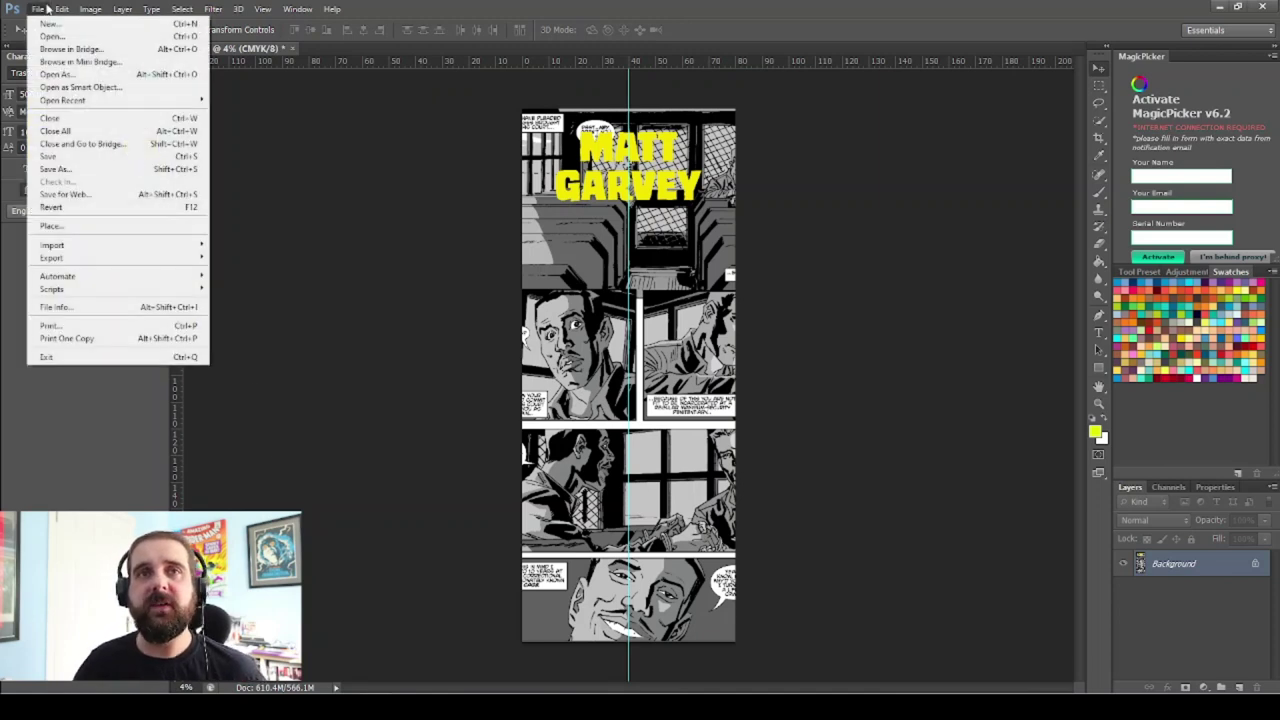
pyautogui.click(56, 169)
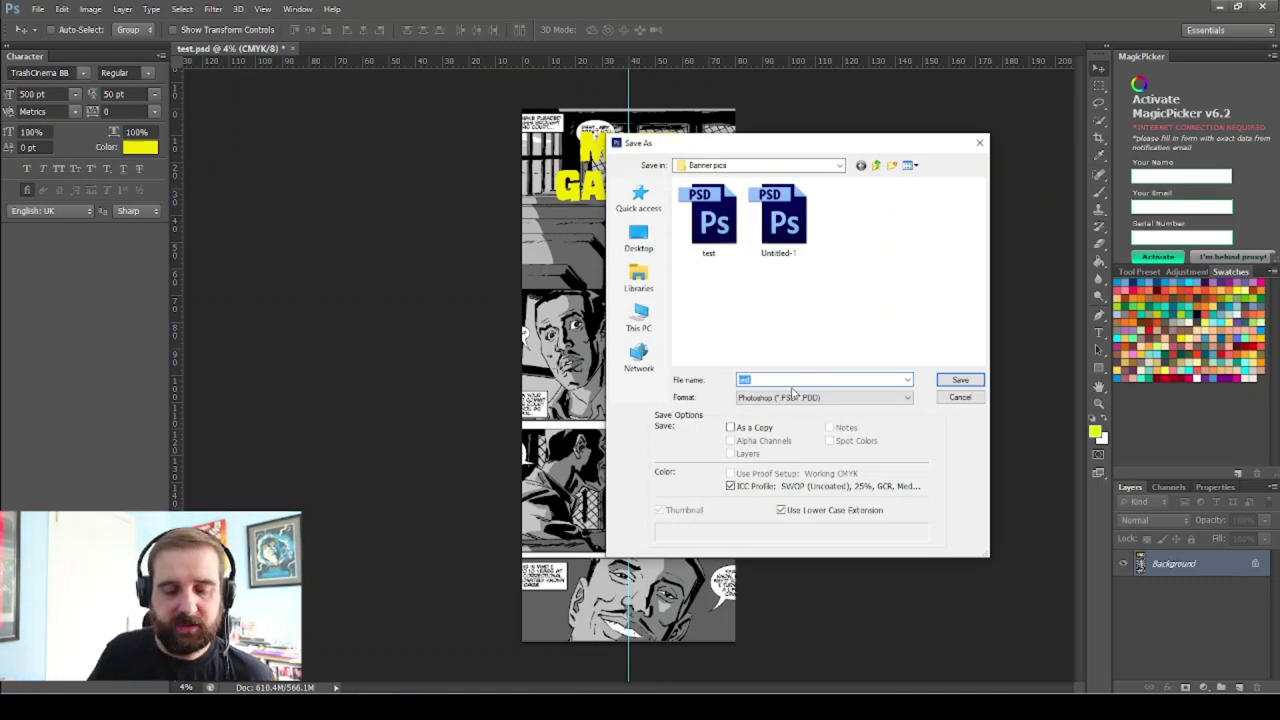
pyautogui.write('1 banner')
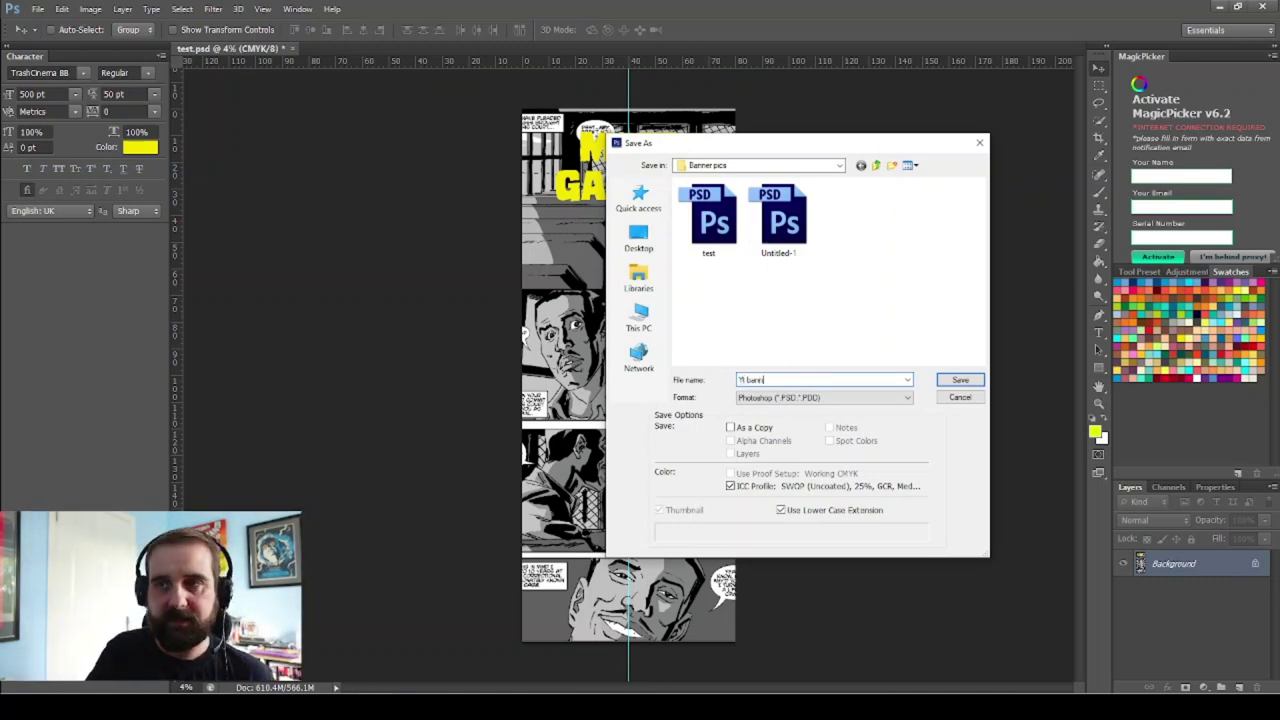
# Save as Photoshop PDF with editing preservation and fast web preview turned off
pyautogui.click(909, 398)
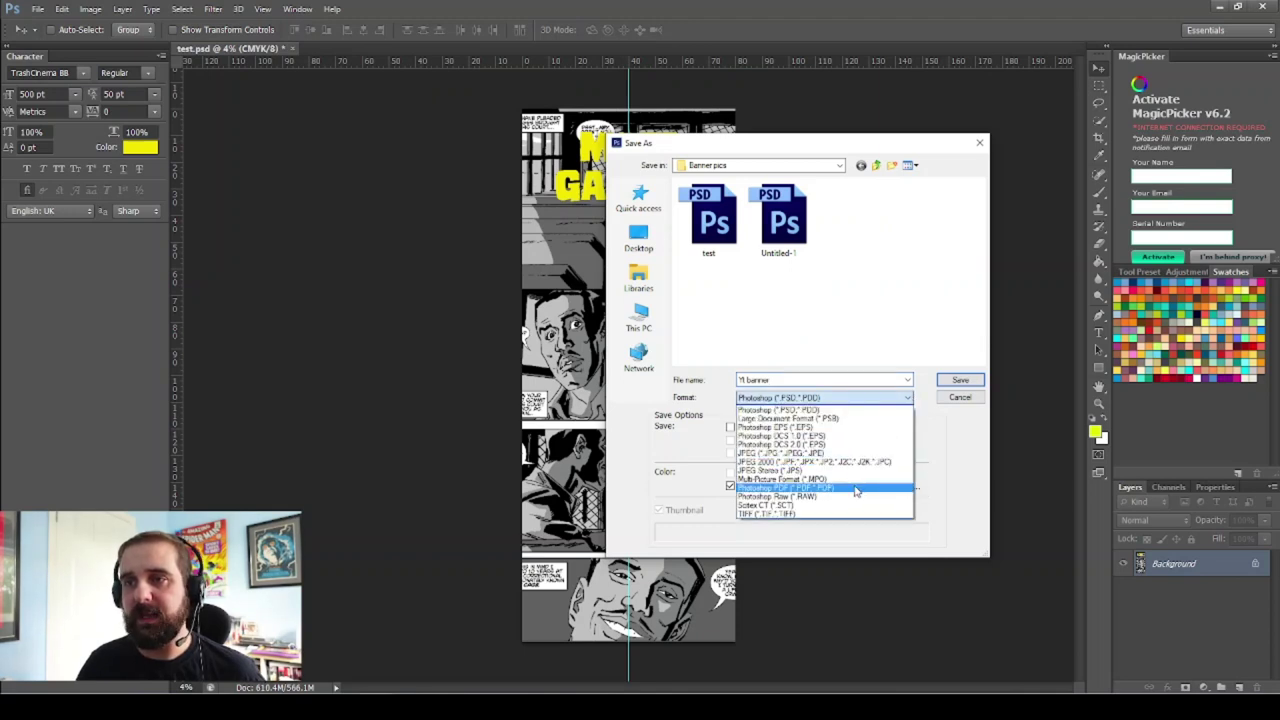
pyautogui.click(856, 488)
pyautogui.click(960, 382)
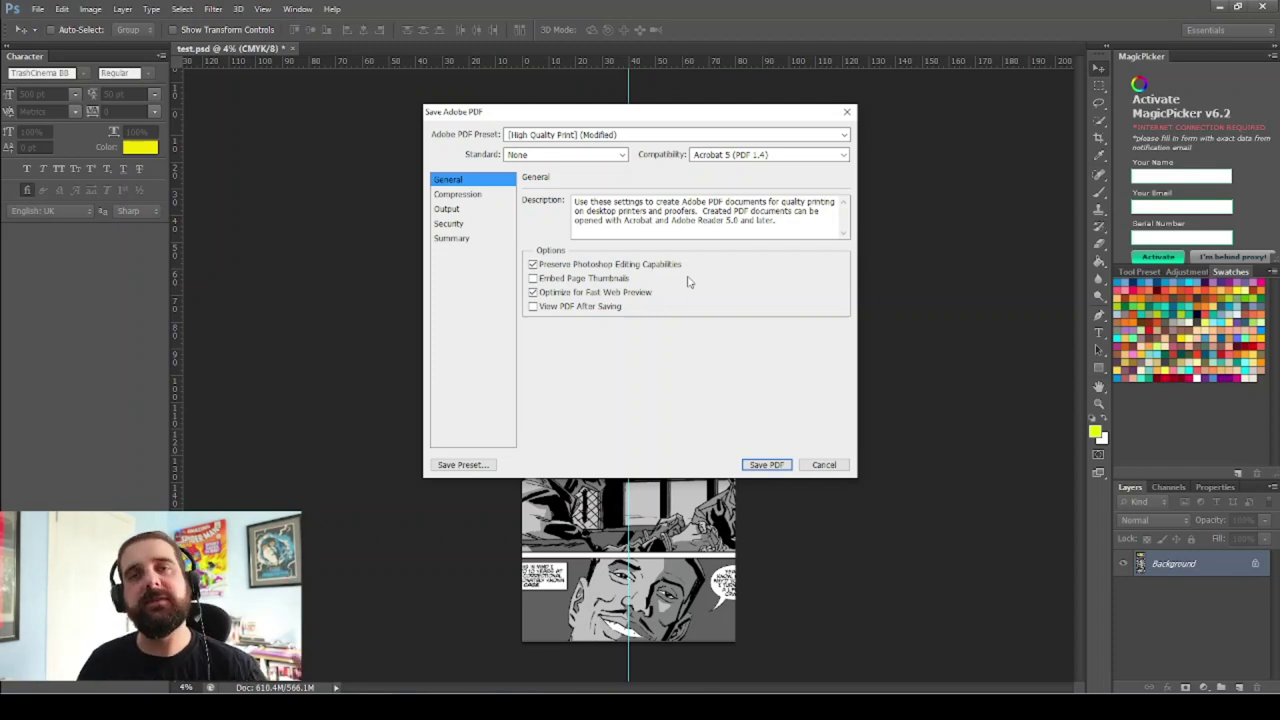
pyautogui.click(533, 264)
pyautogui.click(533, 292)
pyautogui.click(764, 464)
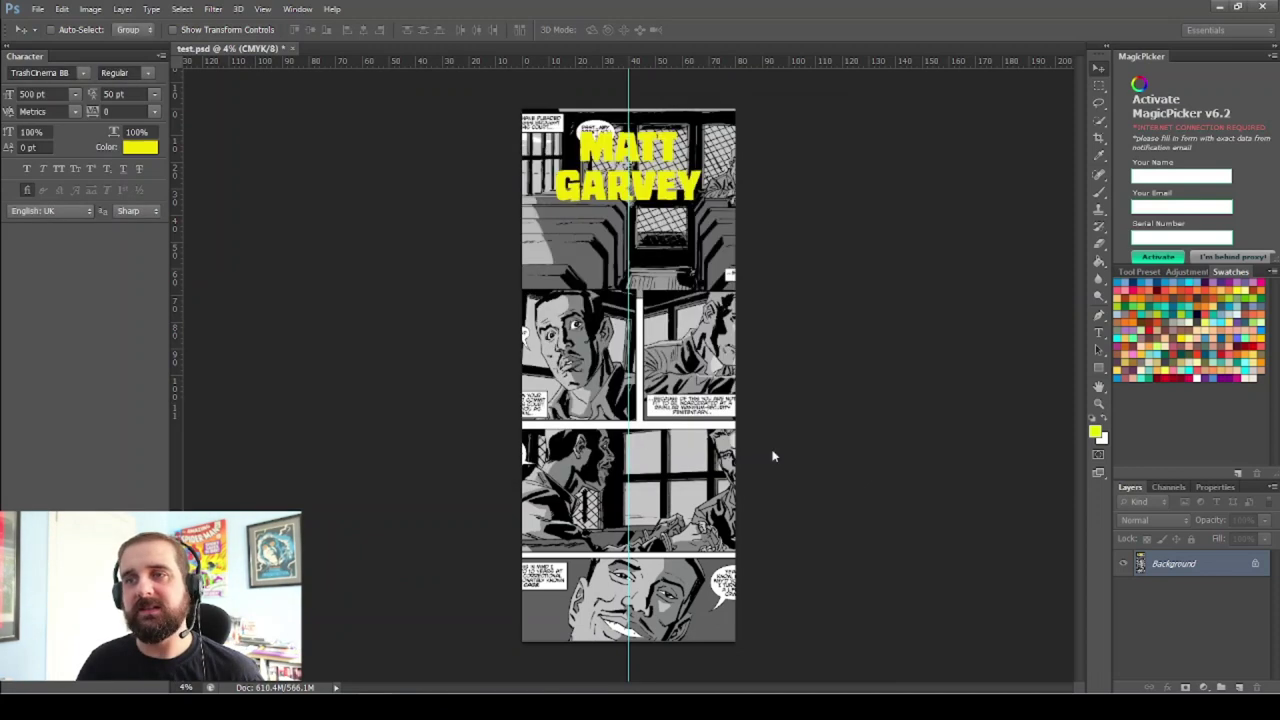